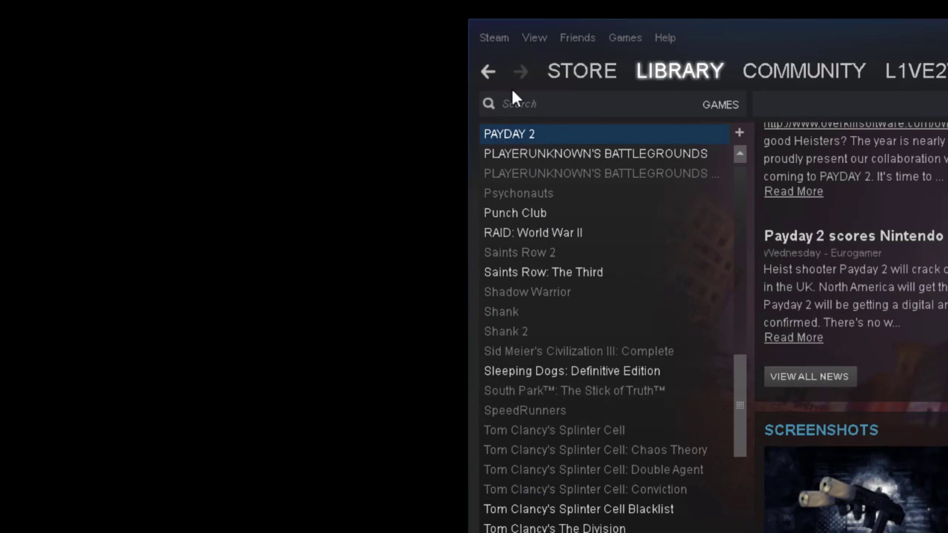
Open PAYDAY 2's install folder from its Steam Properties Local Files page
{"action": "right_click", "coordinate": [509, 133]}
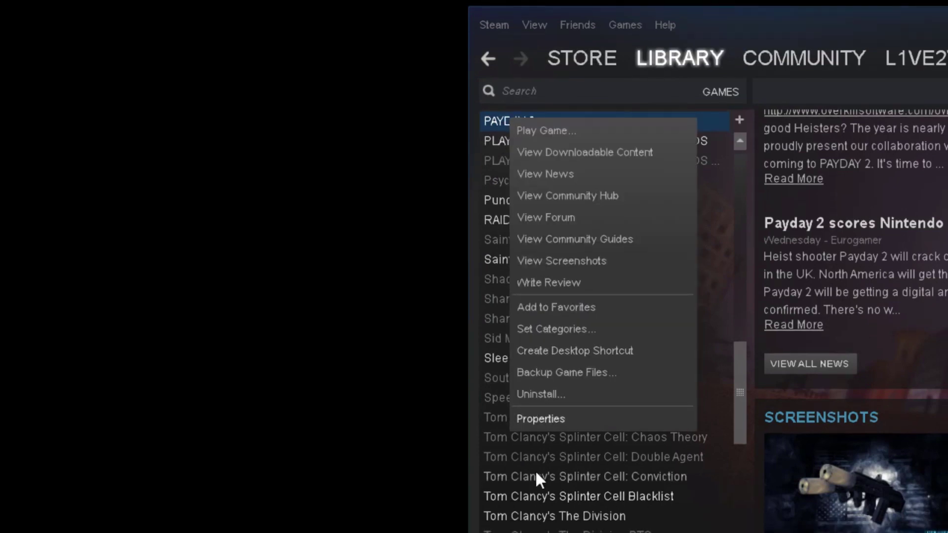
{"action": "left_click", "coordinate": [560, 419]}
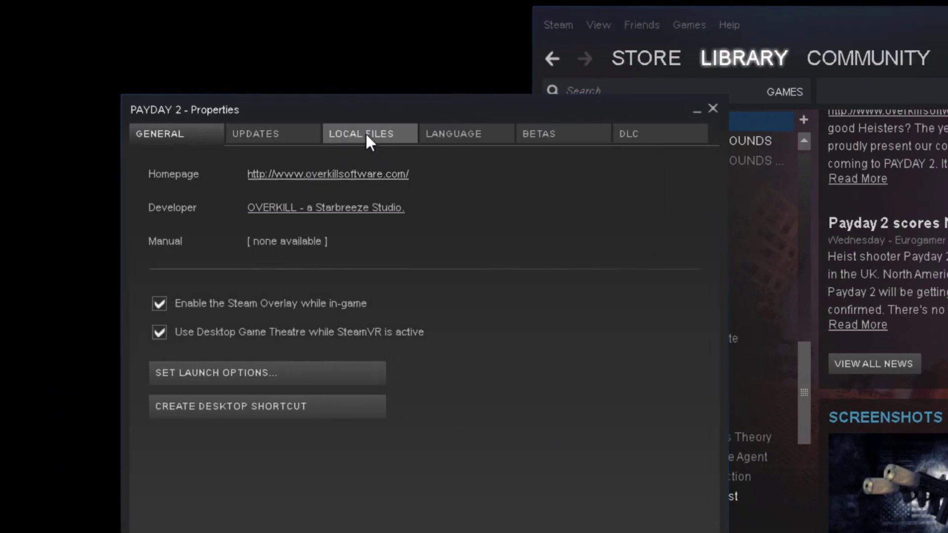
{"action": "left_click", "coordinate": [365, 134]}
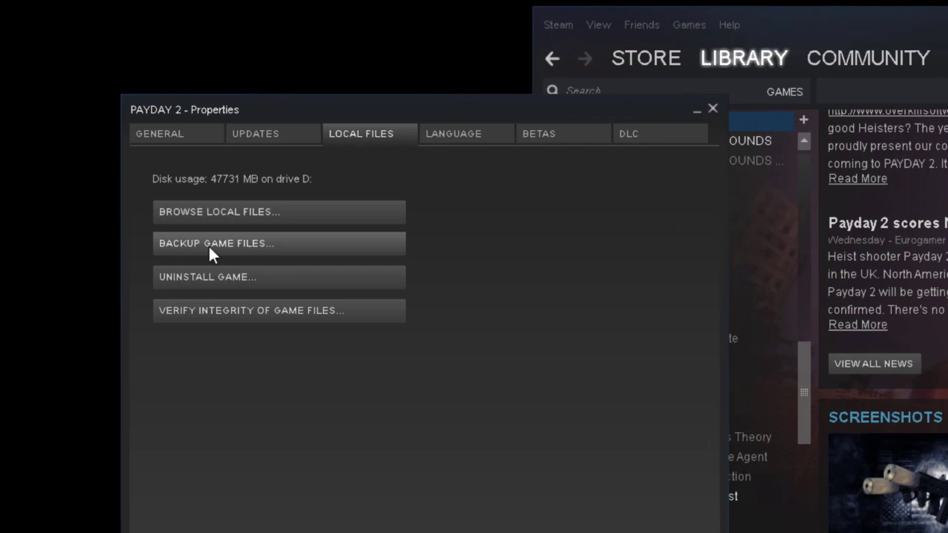
{"action": "left_click", "coordinate": [232, 211]}
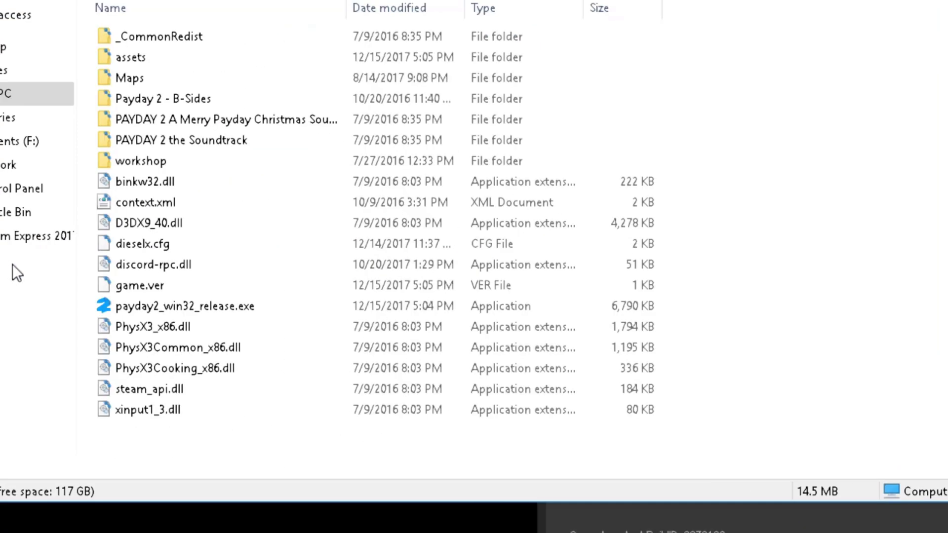
Box-select all 19 items in the PAYDAY 2 folder, then deselect them without changes
{"action": "left_click_drag", "start_coordinate": [134, 459], "coordinate": [105, 170]}
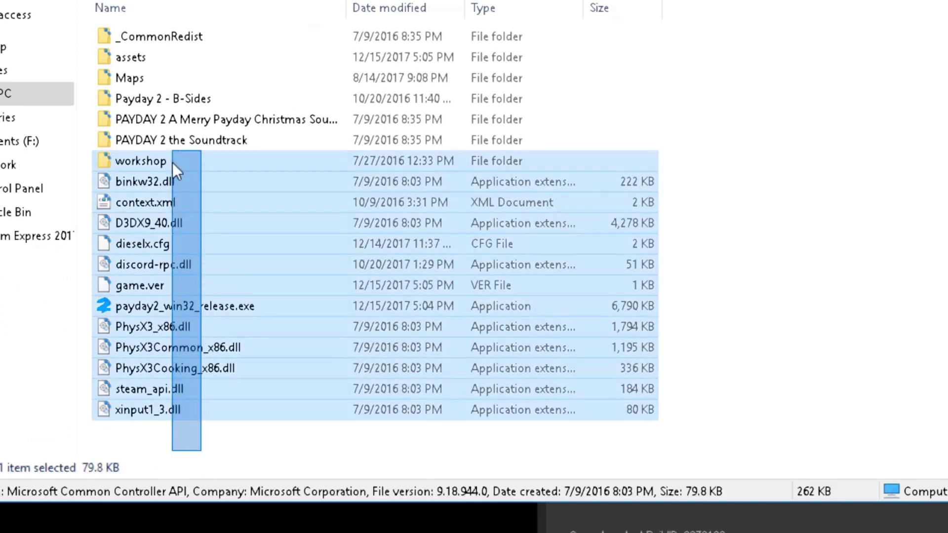
{"action": "left_click_drag", "start_coordinate": [173, 162], "coordinate": [186, 34]}
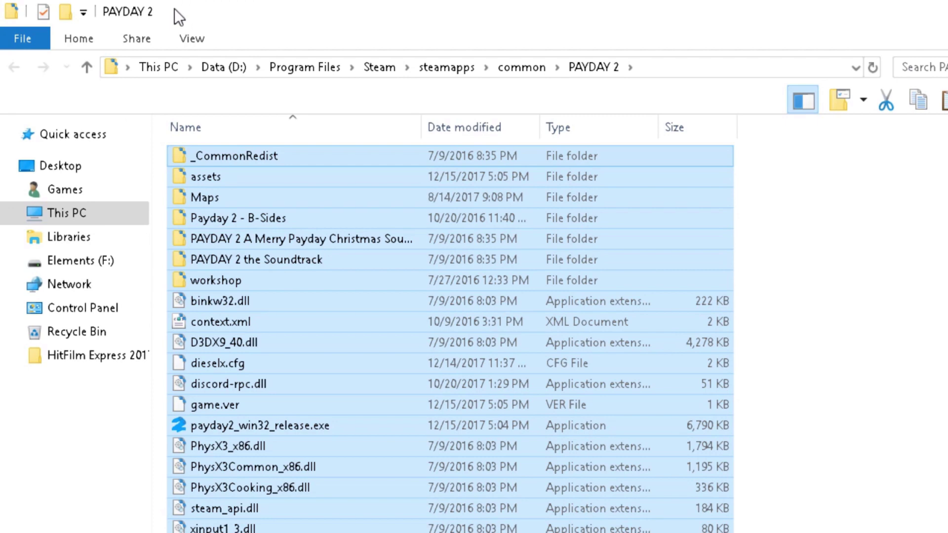
{"action": "left_click", "coordinate": [831, 237]}
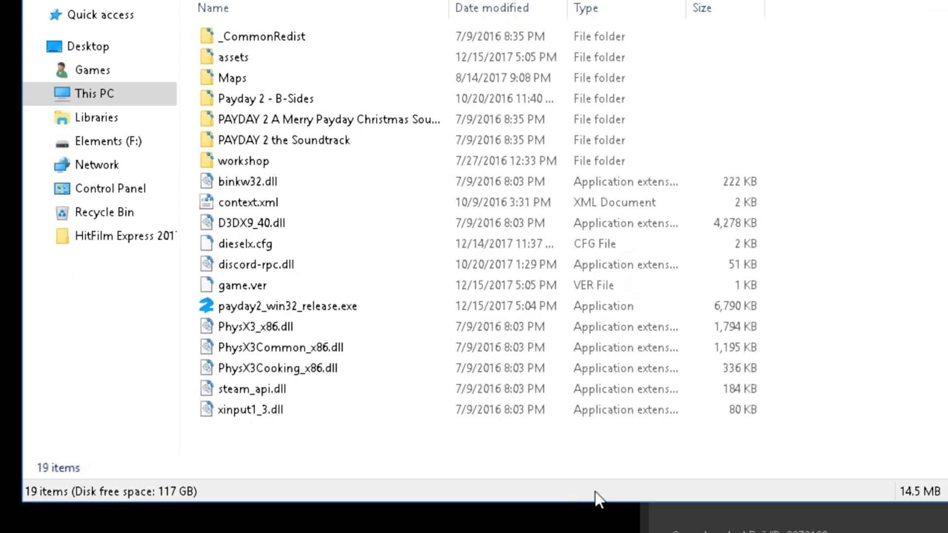
{"action": "left_click_drag", "start_coordinate": [256, 446], "coordinate": [240, 5]}
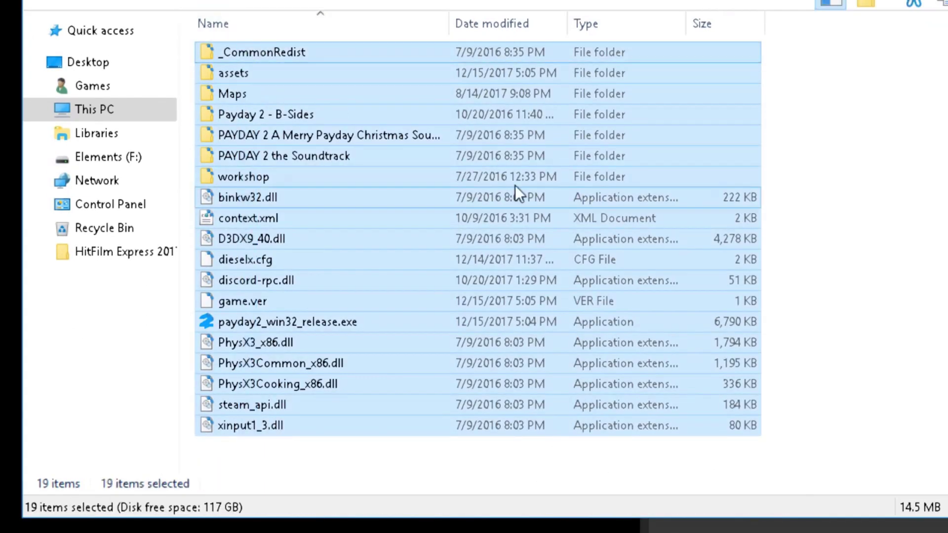
{"action": "left_click", "coordinate": [875, 138]}
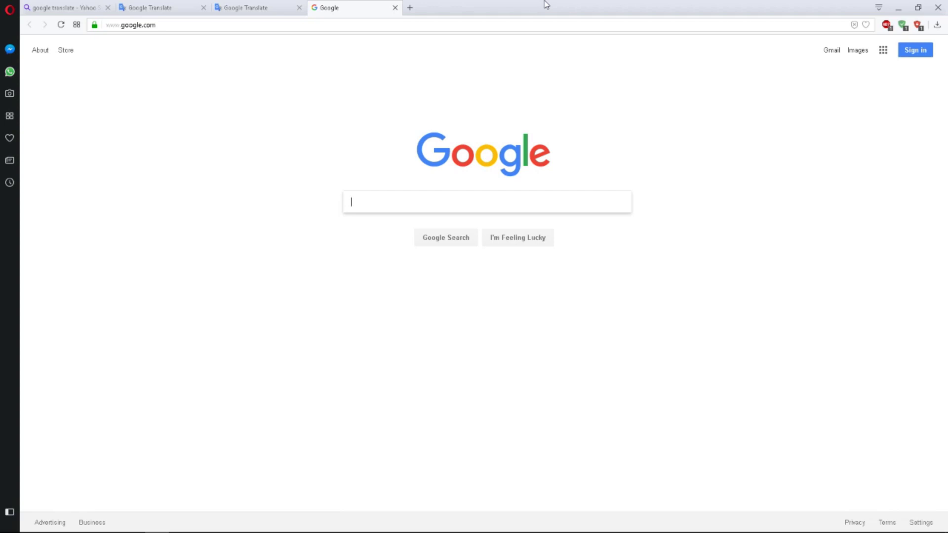
Search Google for 'payday 2 blt 2.0' using the search suggestion
{"action": "type", "text": "payday "}
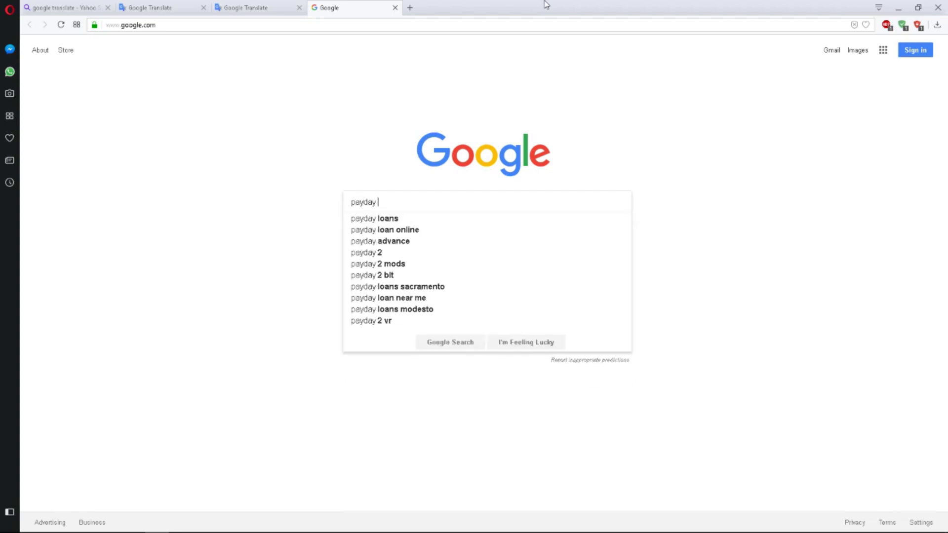
{"action": "type", "text": "2blt"}
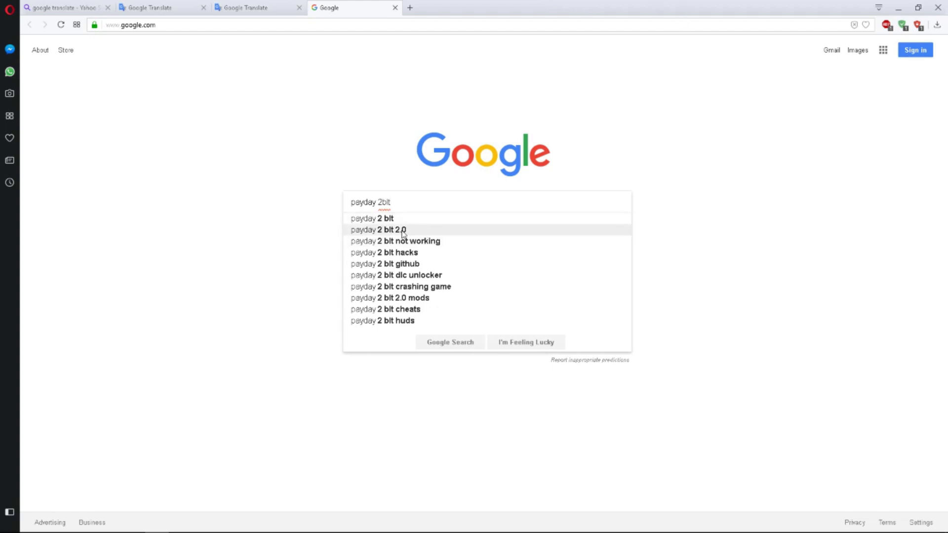
{"action": "left_click", "coordinate": [403, 233]}
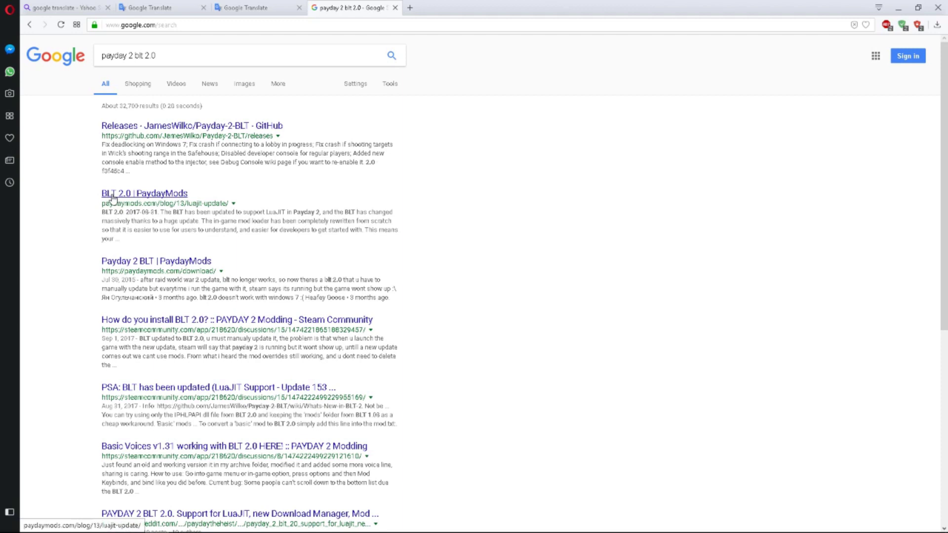
Download BLT_release_r7_r19.zip via the PaydayMods BLT 2.0 post, then go back
{"action": "left_click", "coordinate": [168, 198]}
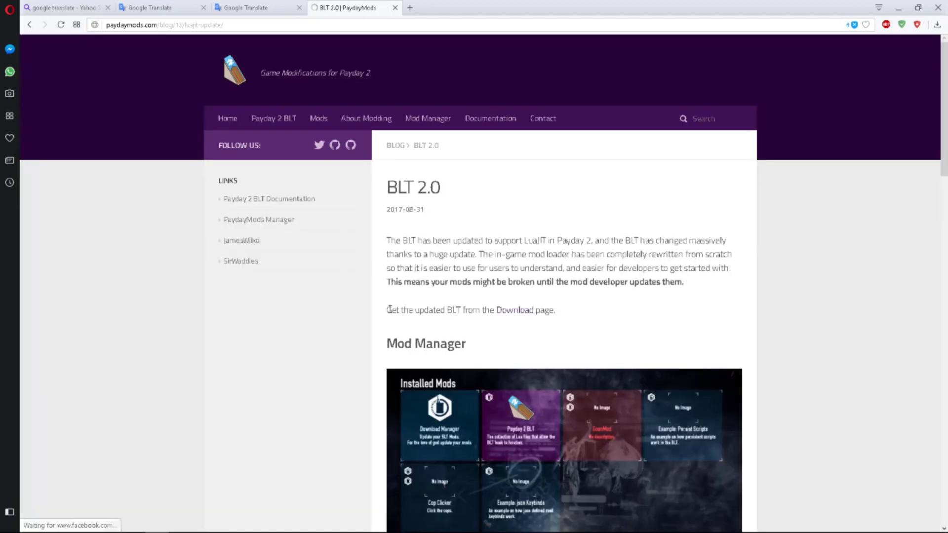
{"action": "left_click_drag", "start_coordinate": [388, 310], "coordinate": [573, 313]}
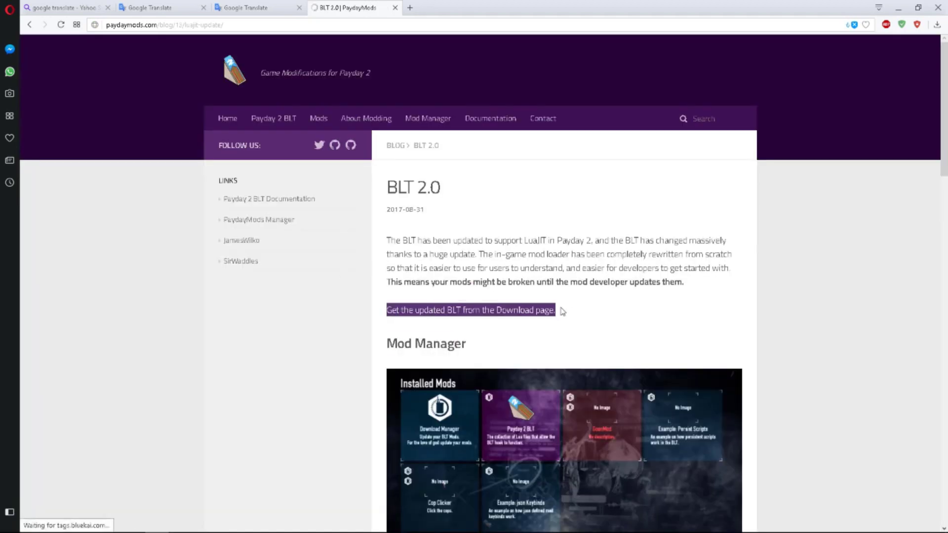
{"action": "left_click", "coordinate": [563, 311]}
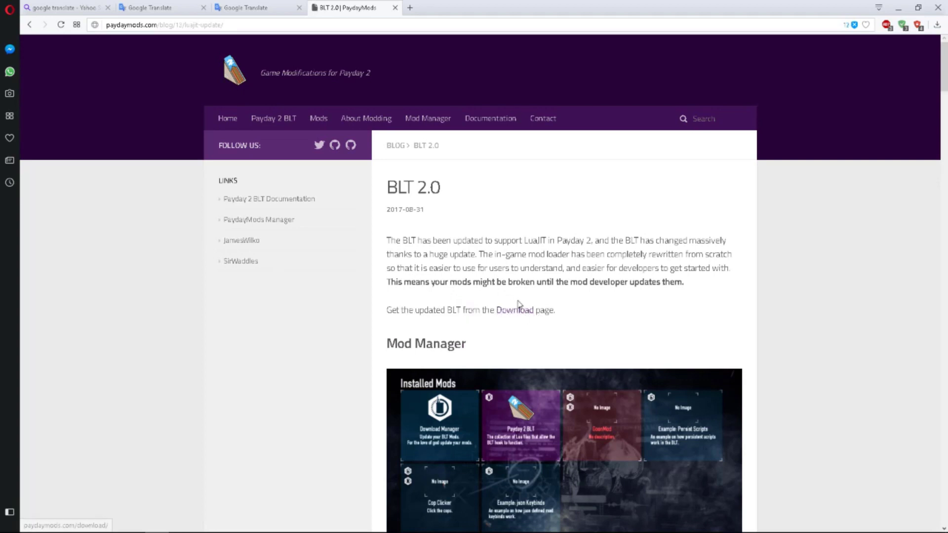
{"action": "left_click", "coordinate": [515, 310]}
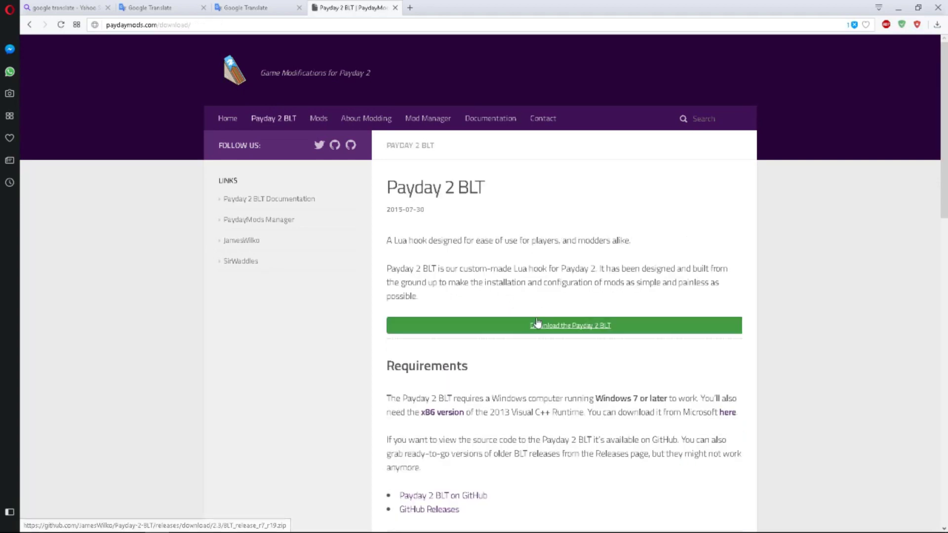
{"action": "left_click", "coordinate": [537, 324]}
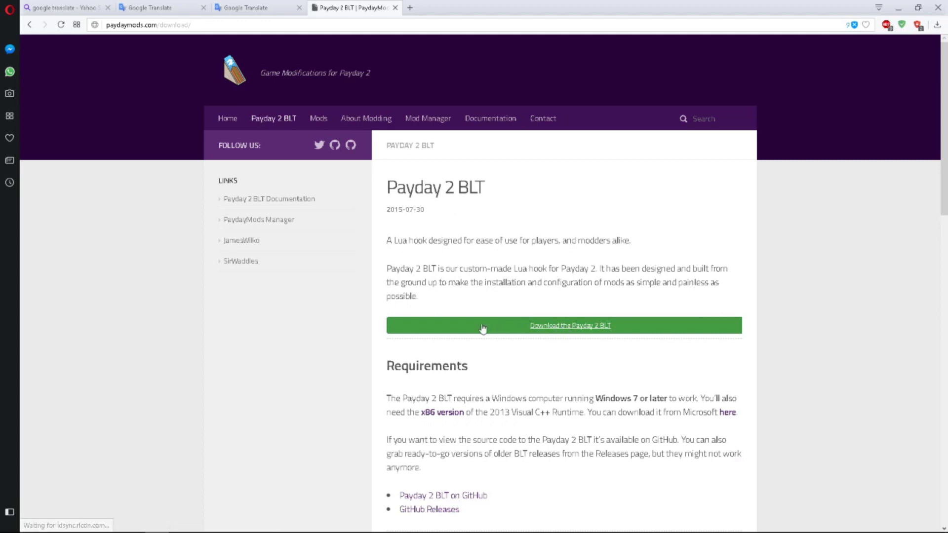
{"action": "left_click", "coordinate": [536, 329]}
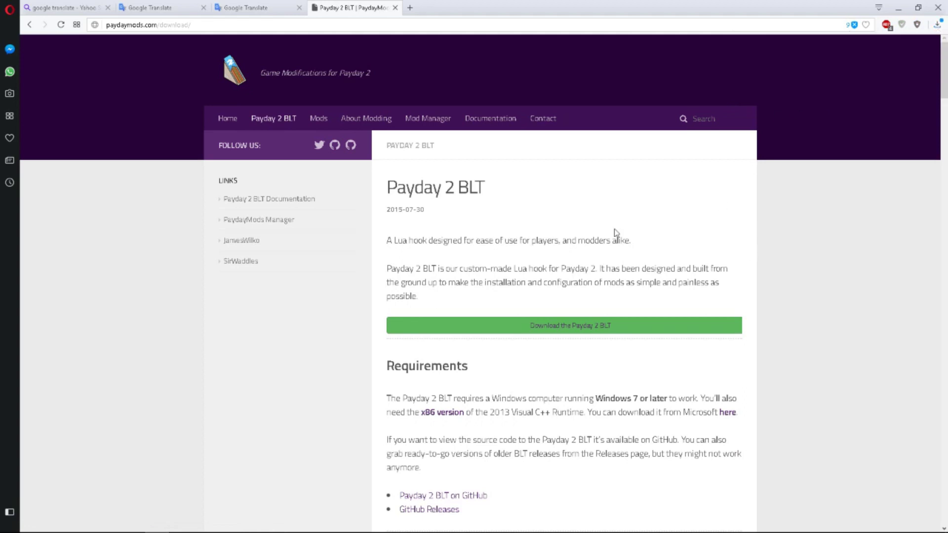
{"action": "left_click", "coordinate": [30, 26]}
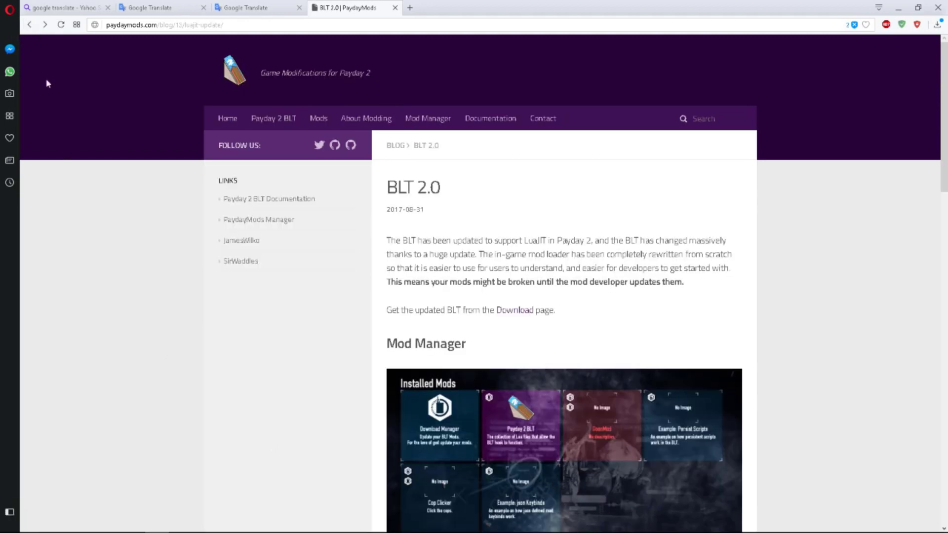
{"action": "left_click", "coordinate": [28, 26]}
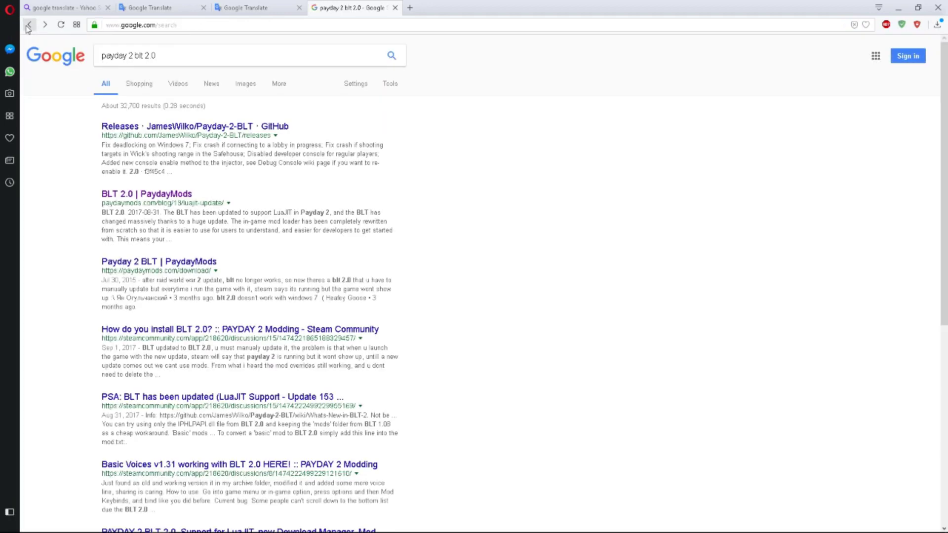
Search Google for 'payday 2 beardlib'
{"action": "left_click", "coordinate": [29, 25]}
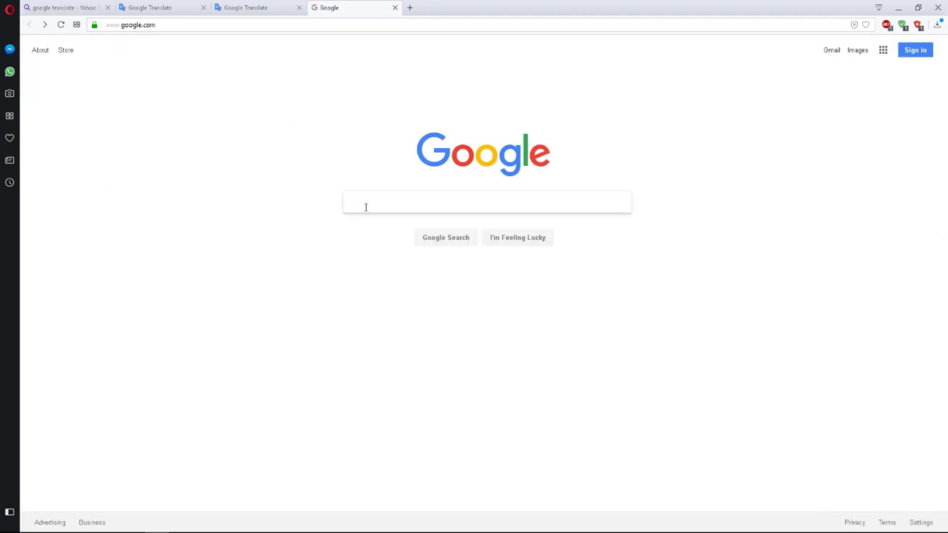
{"action": "type", "text": "payday"}
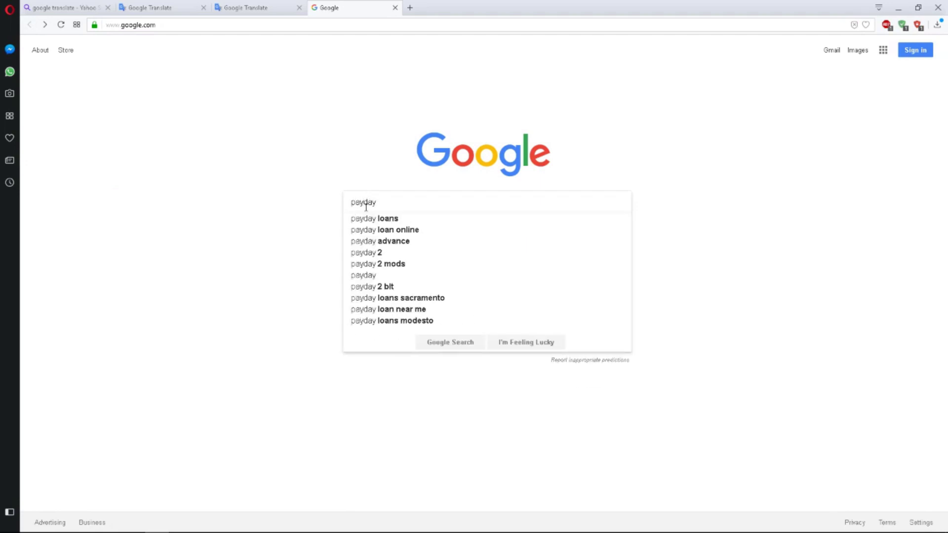
{"action": "type", "text": " 2"}
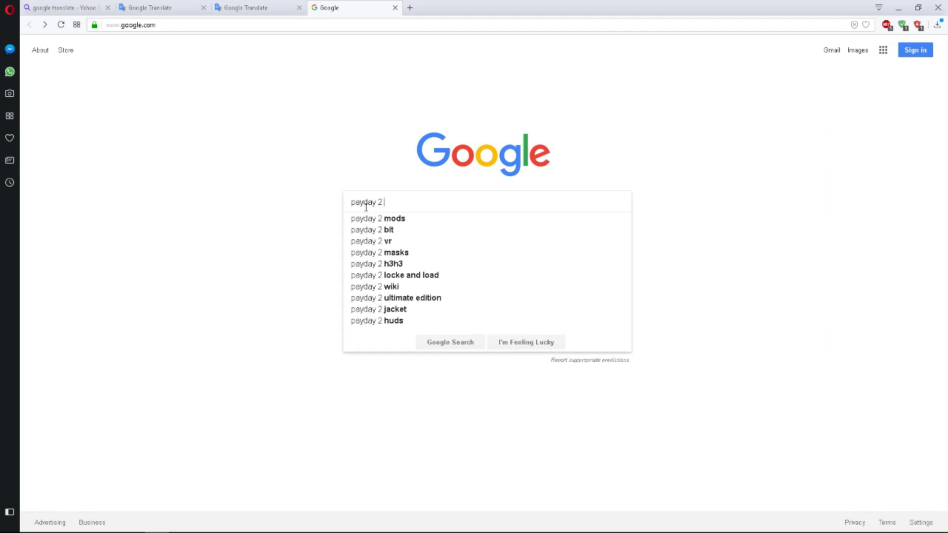
{"action": "type", "text": " bear"}
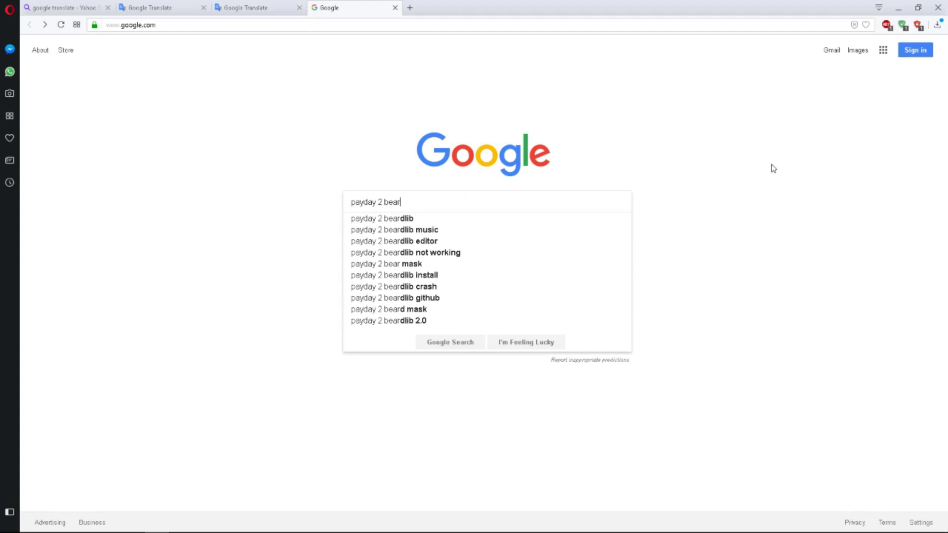
{"action": "left_click", "coordinate": [398, 219]}
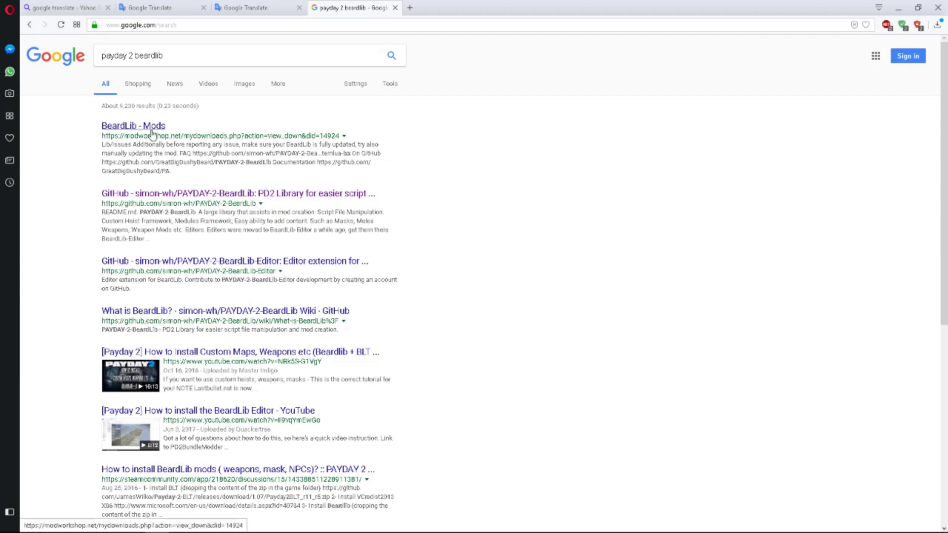
Open the PAYDAY-2-BeardLib GitHub result in a new tab, closing the duplicate tab
{"action": "right_click", "coordinate": [255, 193]}
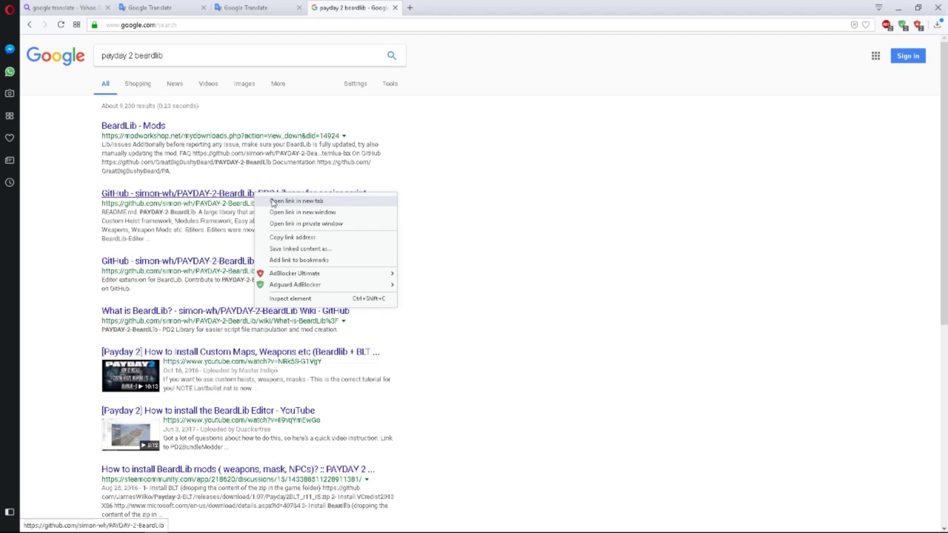
{"action": "left_click", "coordinate": [274, 201]}
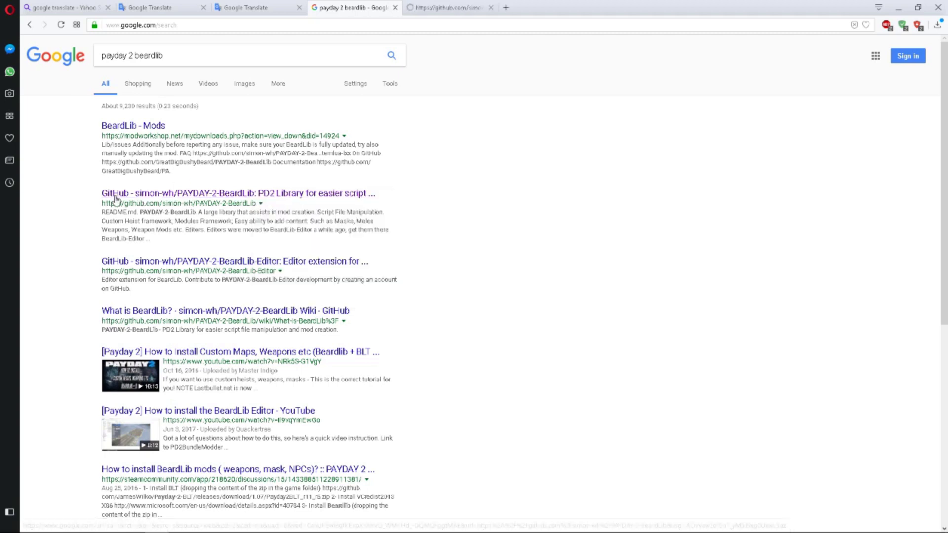
{"action": "right_click", "coordinate": [159, 197]}
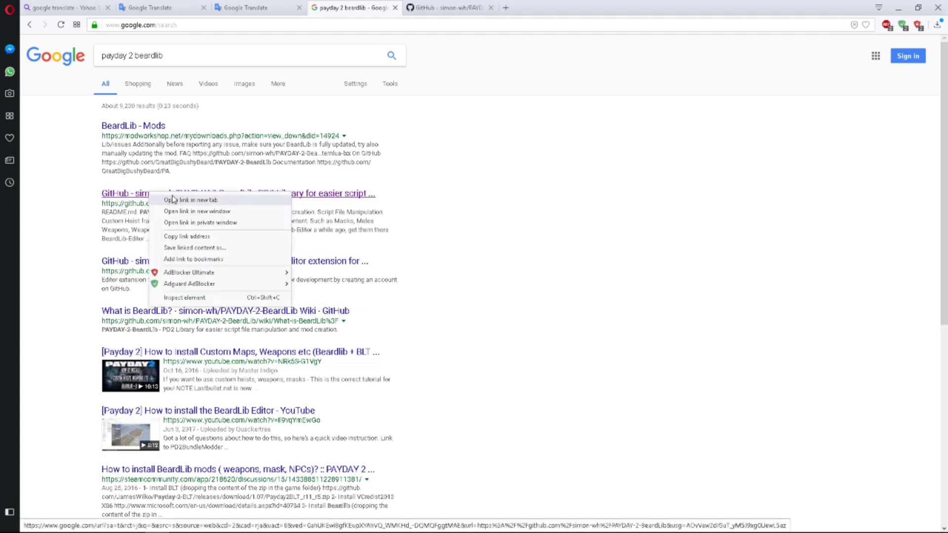
{"action": "left_click", "coordinate": [172, 200]}
{"action": "left_click", "coordinate": [491, 8]}
Download PAYDAY-2-BeardLib-master.zip from GitHub and close the repository tab
{"action": "left_click", "coordinate": [447, 8]}
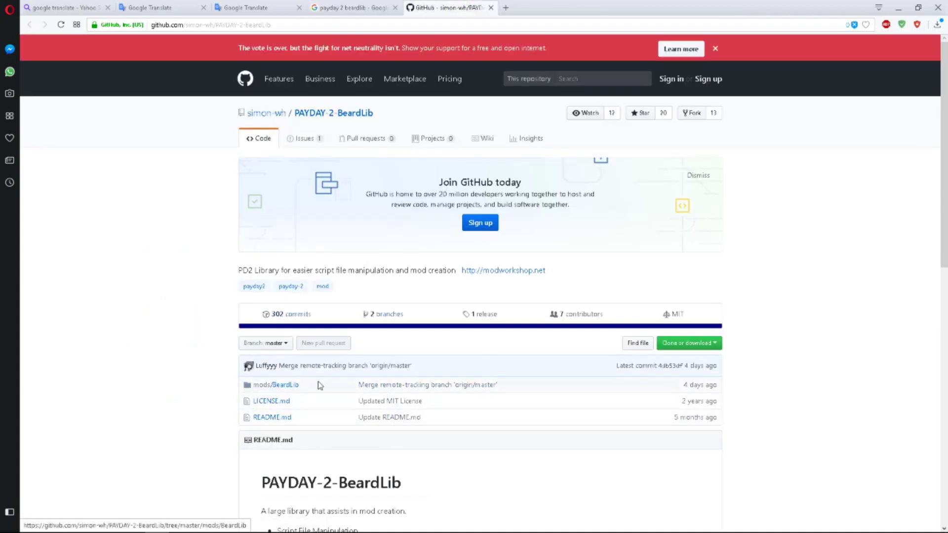
{"action": "left_click", "coordinate": [671, 348]}
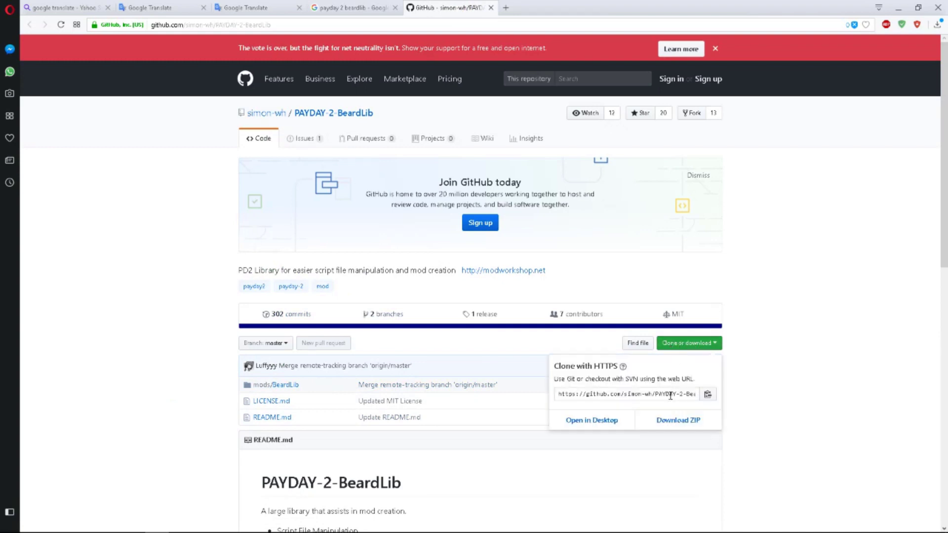
{"action": "left_click", "coordinate": [687, 423]}
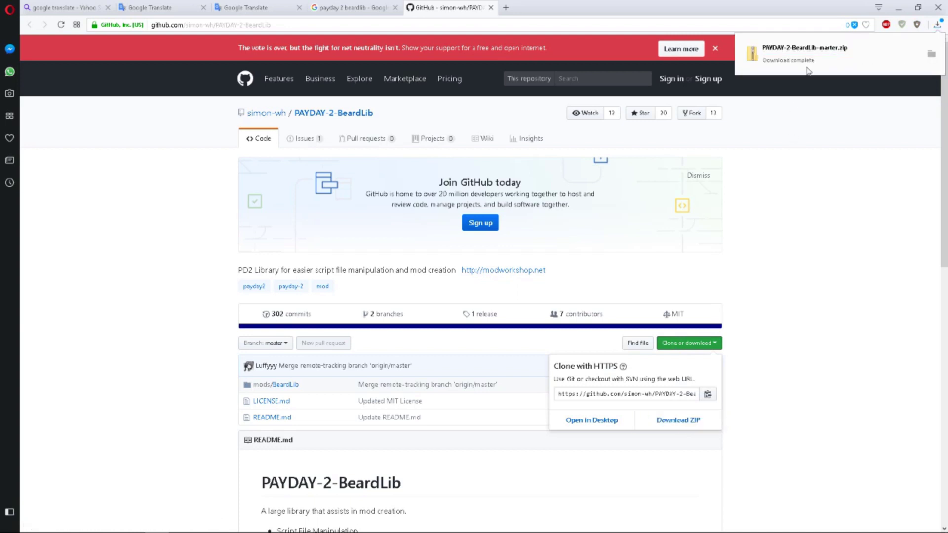
{"action": "left_click", "coordinate": [775, 318]}
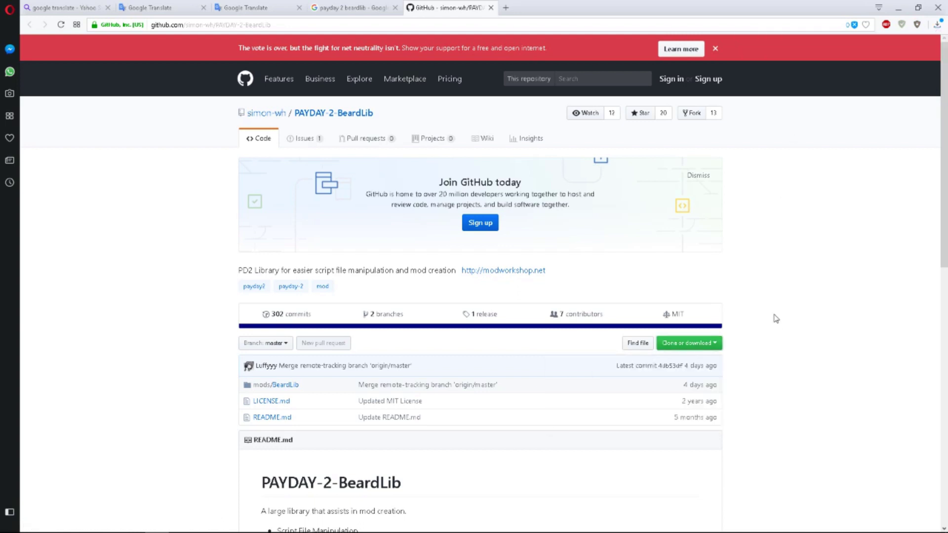
{"action": "left_click", "coordinate": [491, 8]}
{"action": "left_click_drag", "start_coordinate": [163, 56], "coordinate": [144, 56]}
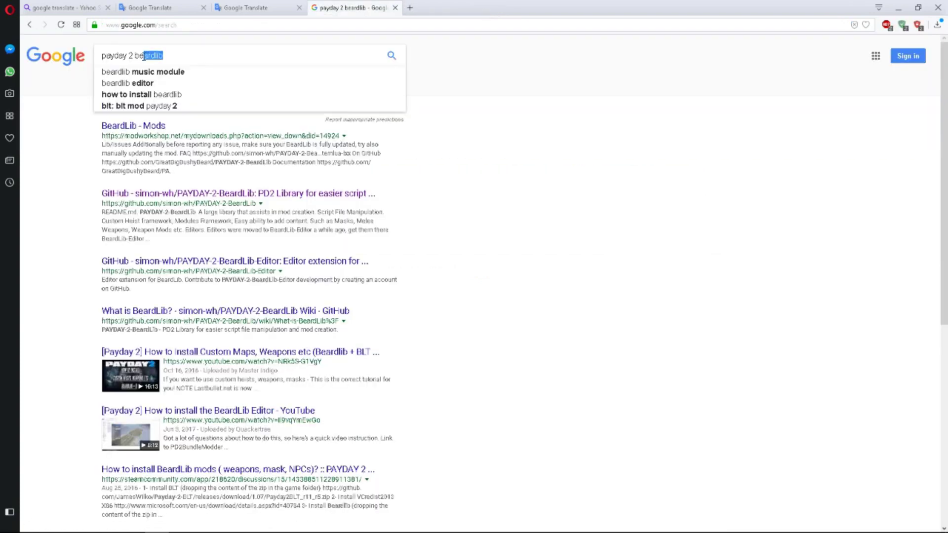
Search Google for 'payday 2 wolf hud'
{"action": "left_click", "coordinate": [29, 24]}
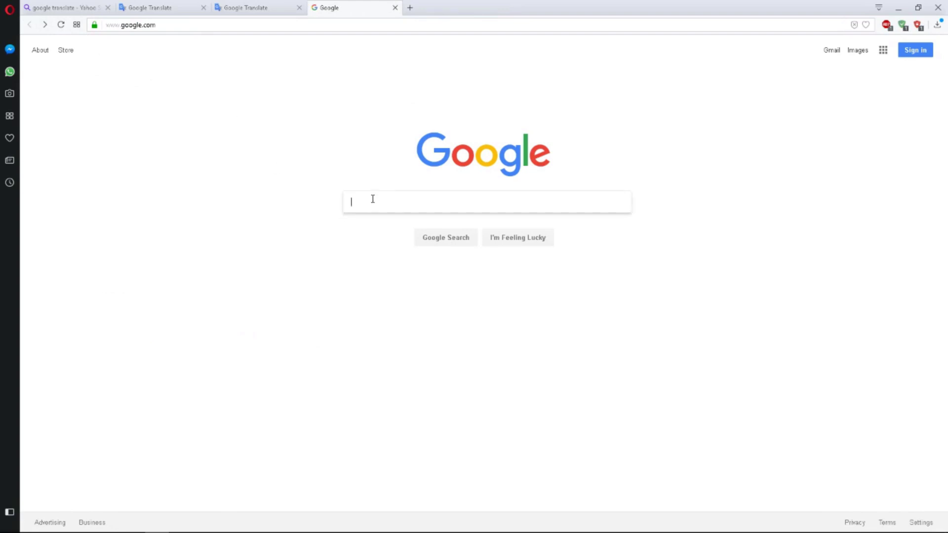
{"action": "type", "text": "p"}
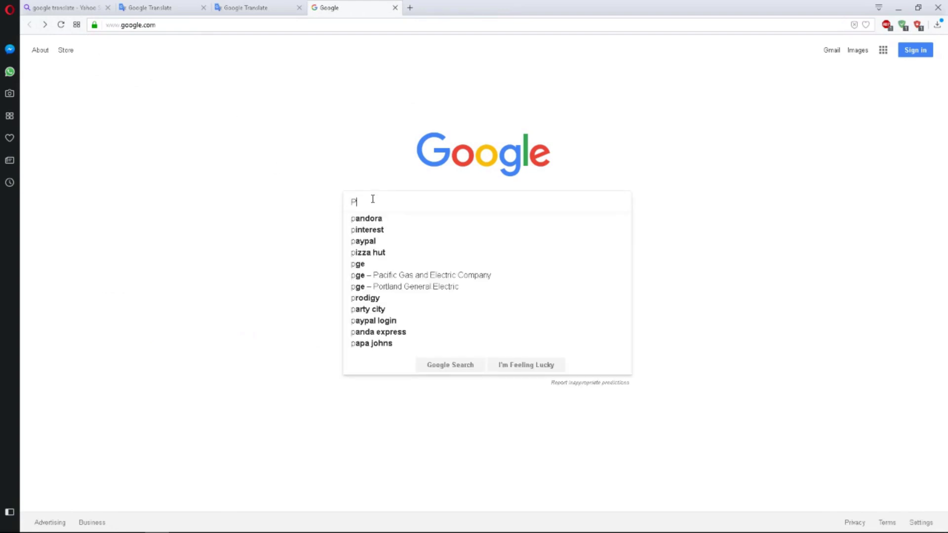
{"action": "type", "text": "ayday 2"}
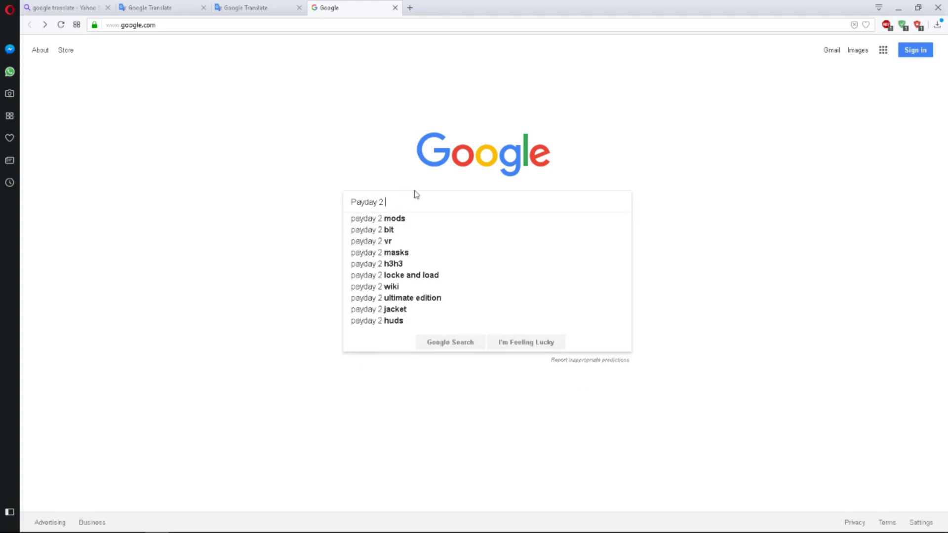
{"action": "type", "text": " wol,d"}
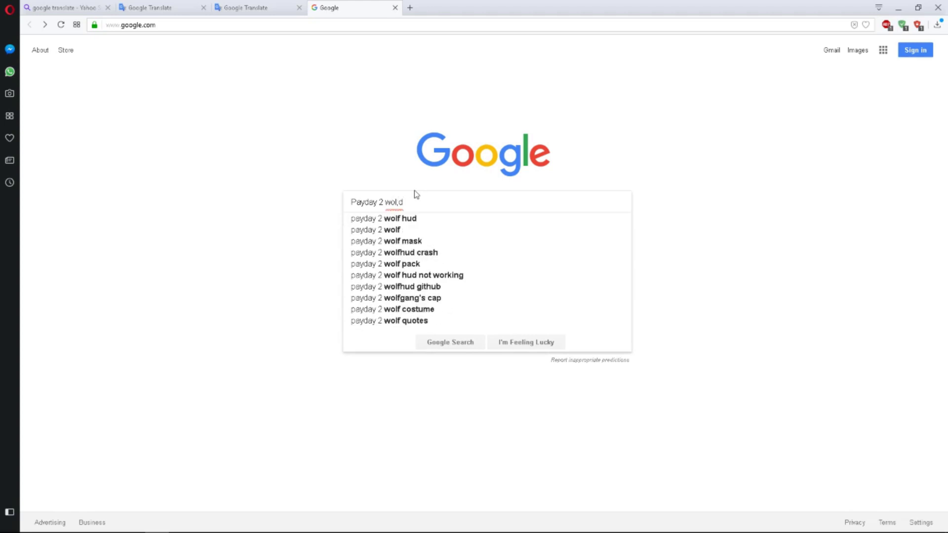
{"action": "left_click", "coordinate": [413, 219]}
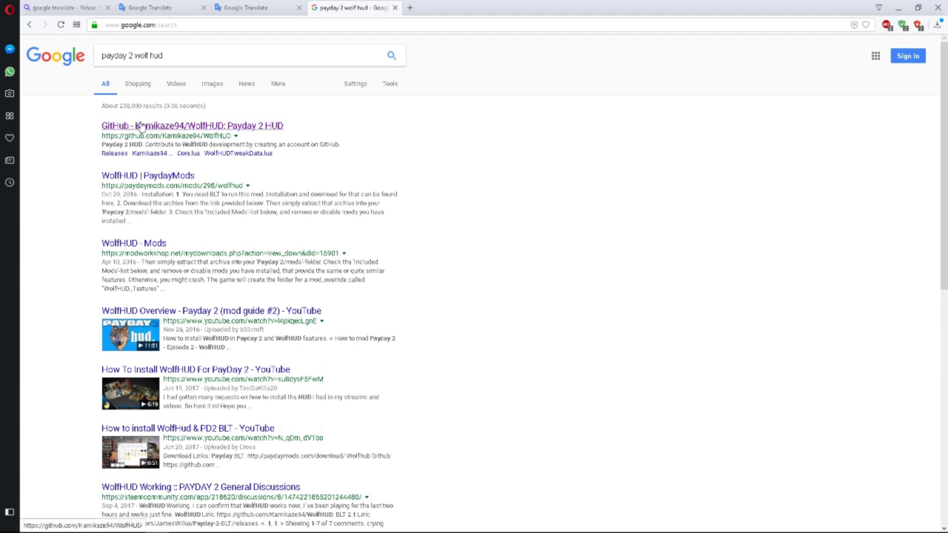
Download WolfHUD-master.zip from the Kamikaze94/WolfHUD GitHub page and open it
{"action": "right_click", "coordinate": [140, 125]}
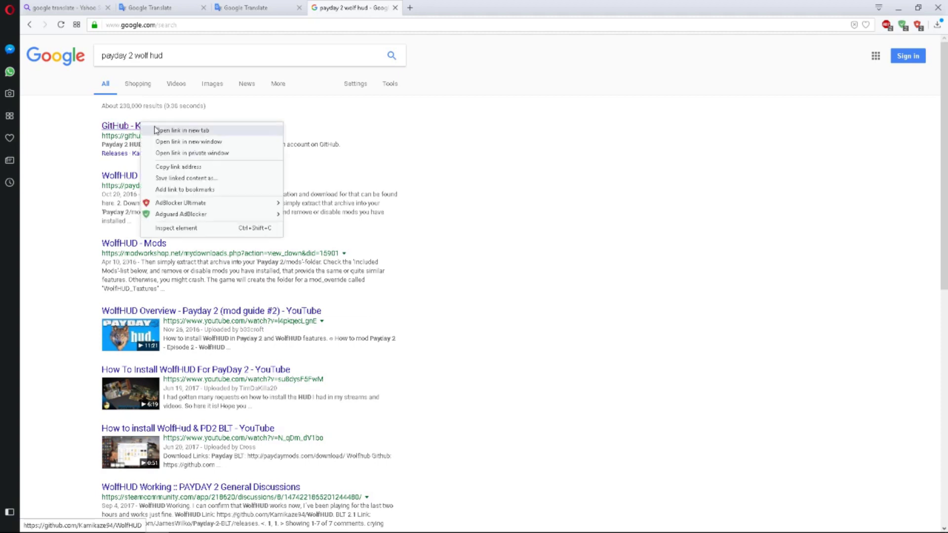
{"action": "left_click", "coordinate": [154, 130]}
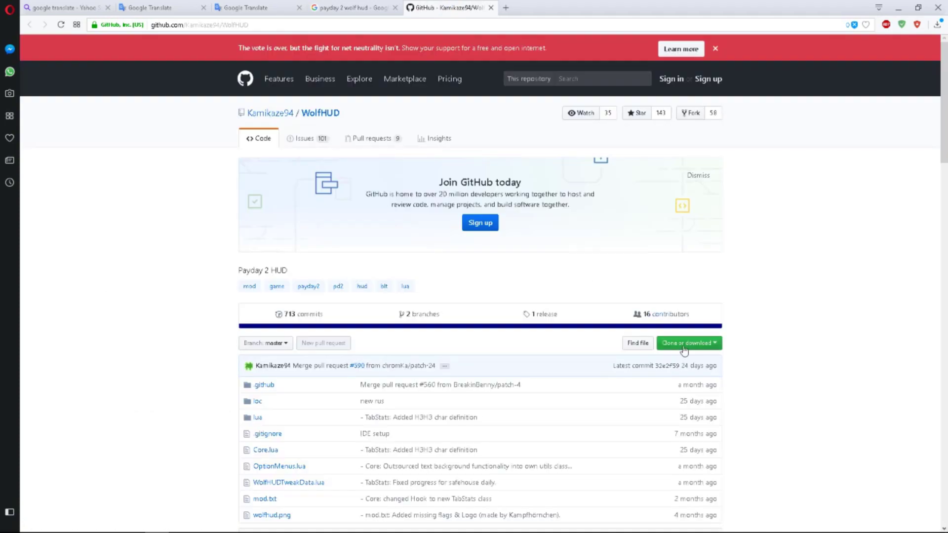
{"action": "left_click", "coordinate": [696, 347]}
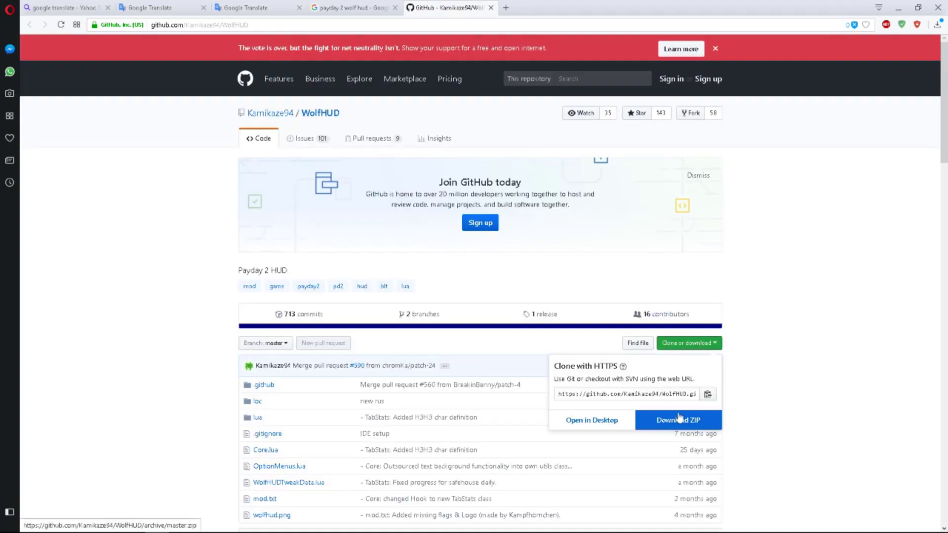
{"action": "left_click", "coordinate": [679, 421]}
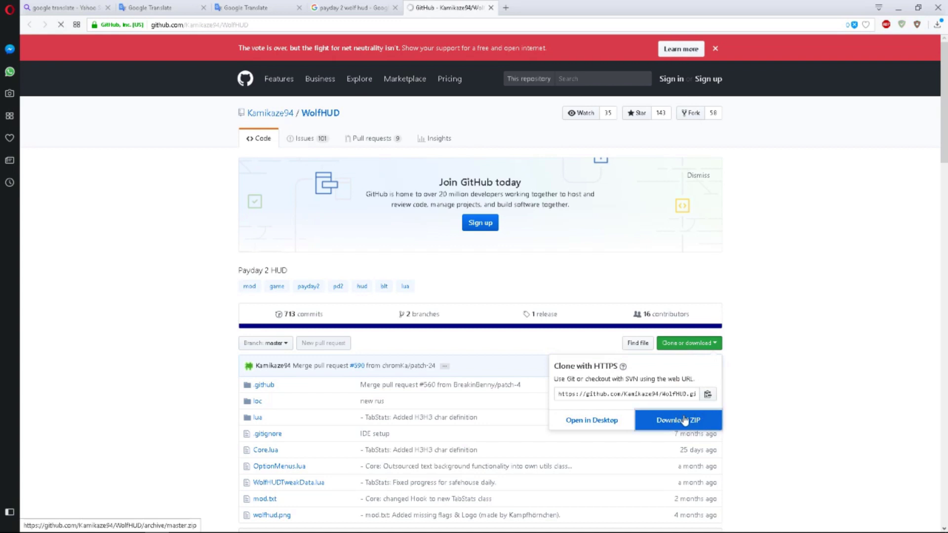
{"action": "left_click", "coordinate": [936, 25]}
{"action": "left_click", "coordinate": [799, 64]}
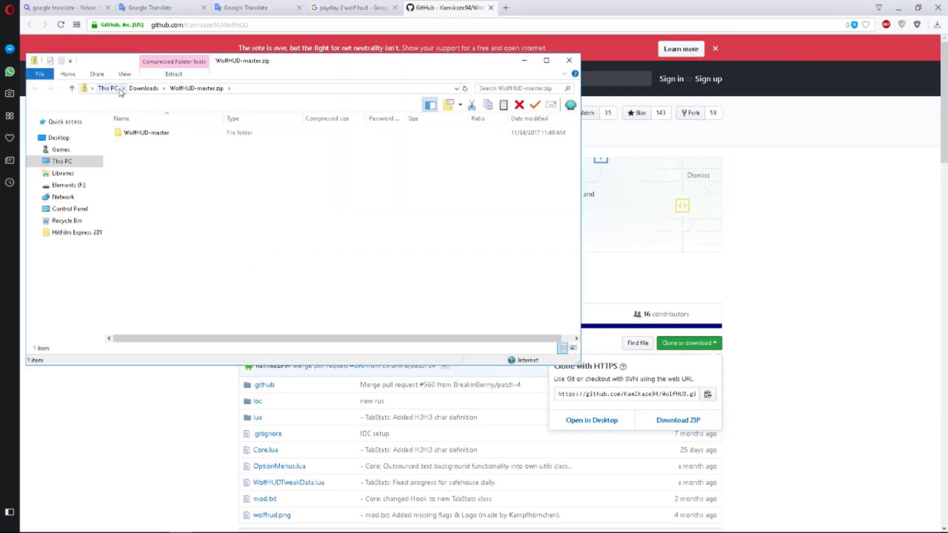
Go up to Downloads, minimize Opera, and arrange Downloads and PAYDAY 2 windows side by side
{"action": "left_click", "coordinate": [143, 88]}
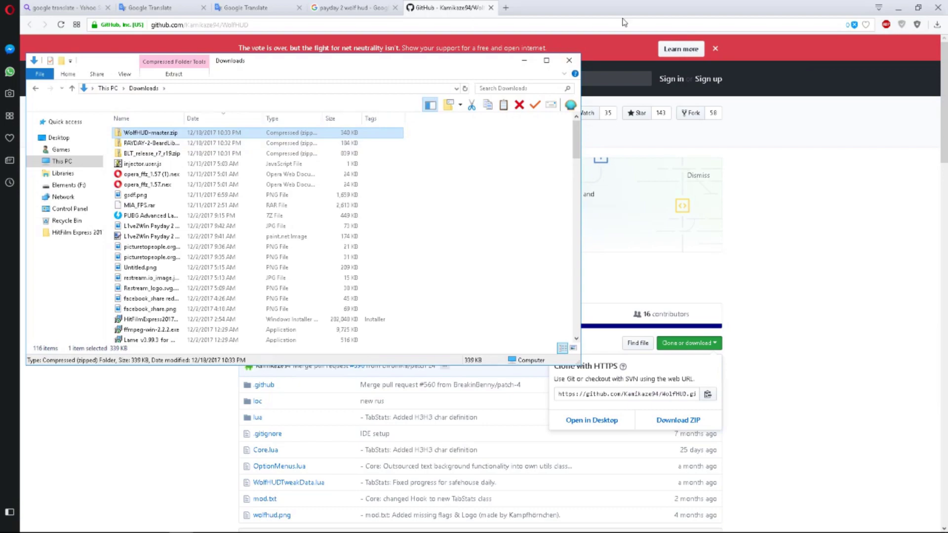
{"action": "left_click", "coordinate": [900, 9]}
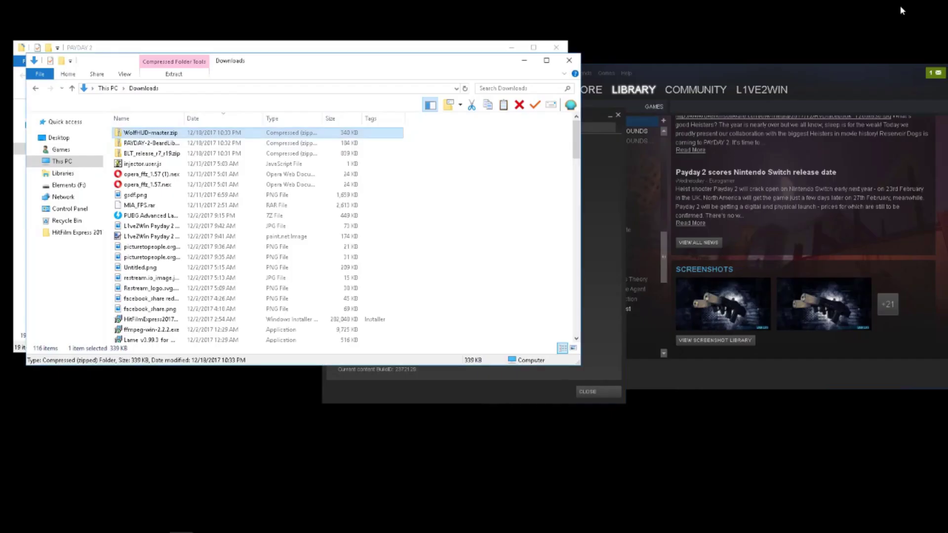
{"action": "left_click", "coordinate": [277, 50]}
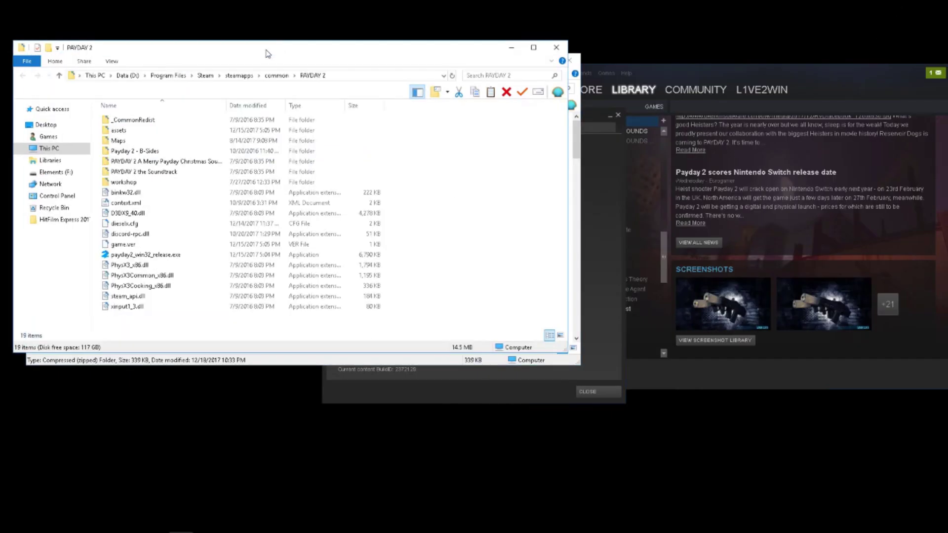
{"action": "left_click_drag", "start_coordinate": [267, 54], "coordinate": [619, 191]}
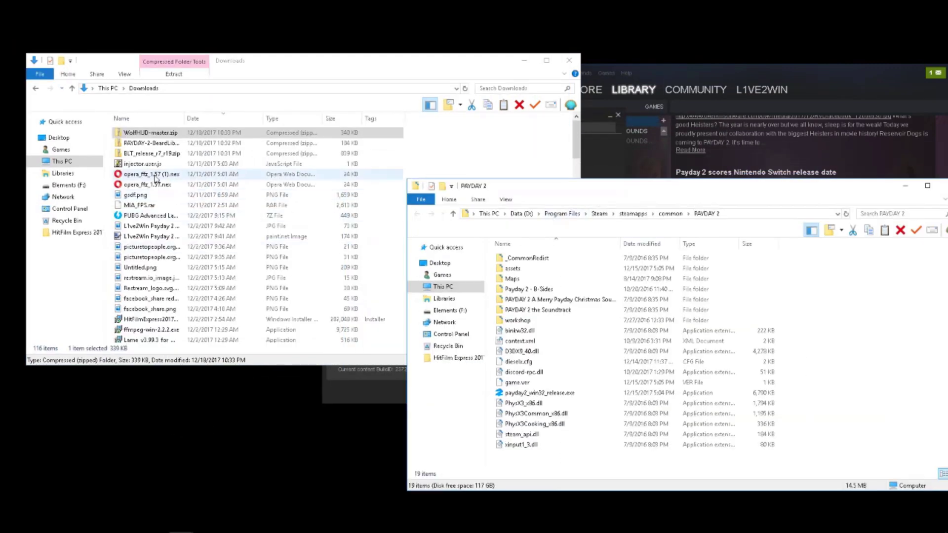
{"action": "left_click", "coordinate": [141, 154]}
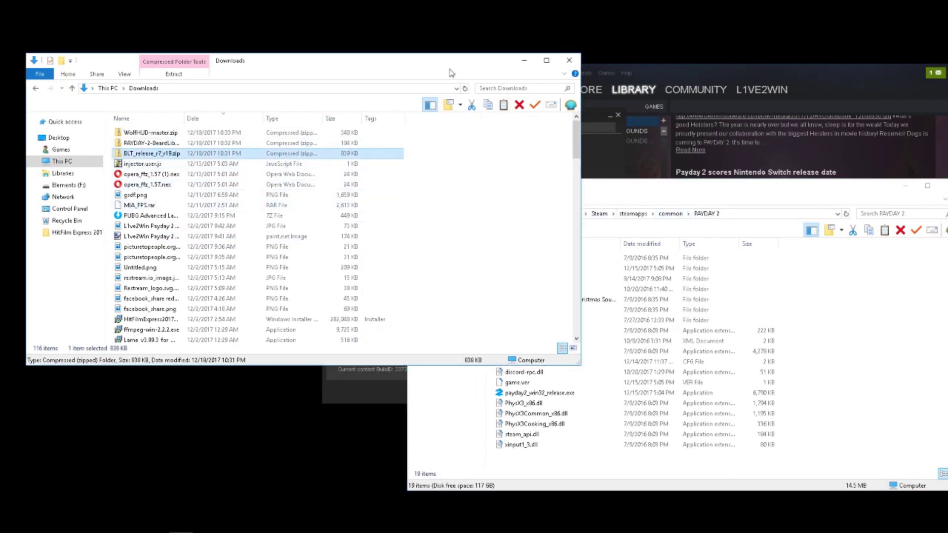
{"action": "left_click_drag", "start_coordinate": [401, 68], "coordinate": [380, 42]}
{"action": "left_click", "coordinate": [666, 204]}
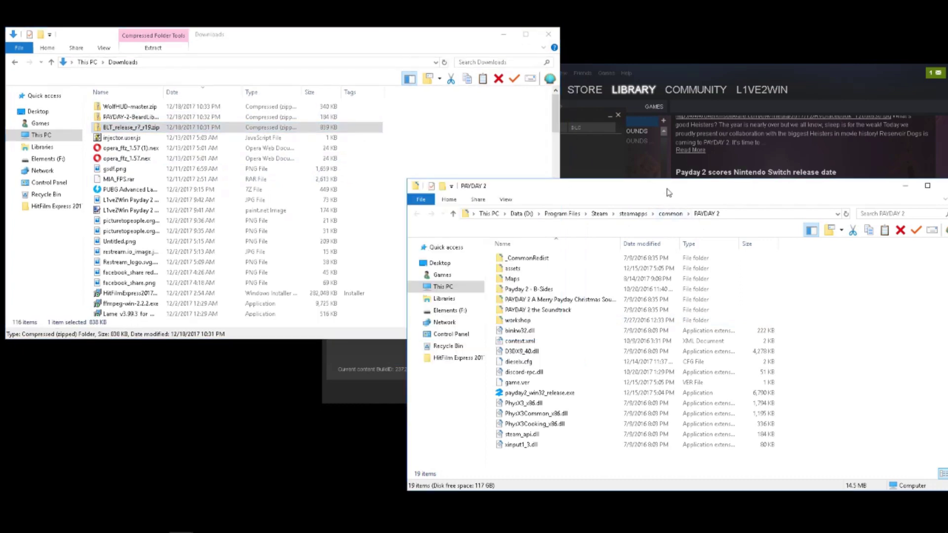
{"action": "left_click_drag", "start_coordinate": [668, 191], "coordinate": [695, 213]}
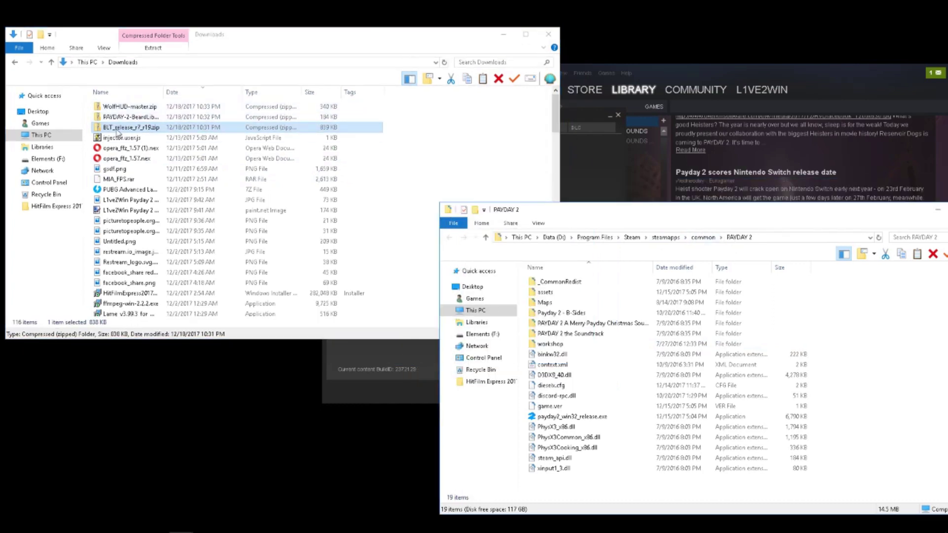
Copy the mods folder and IPHLPAPI.dll from BLT_release_r7_r19.zip
{"action": "double_click", "coordinate": [117, 128]}
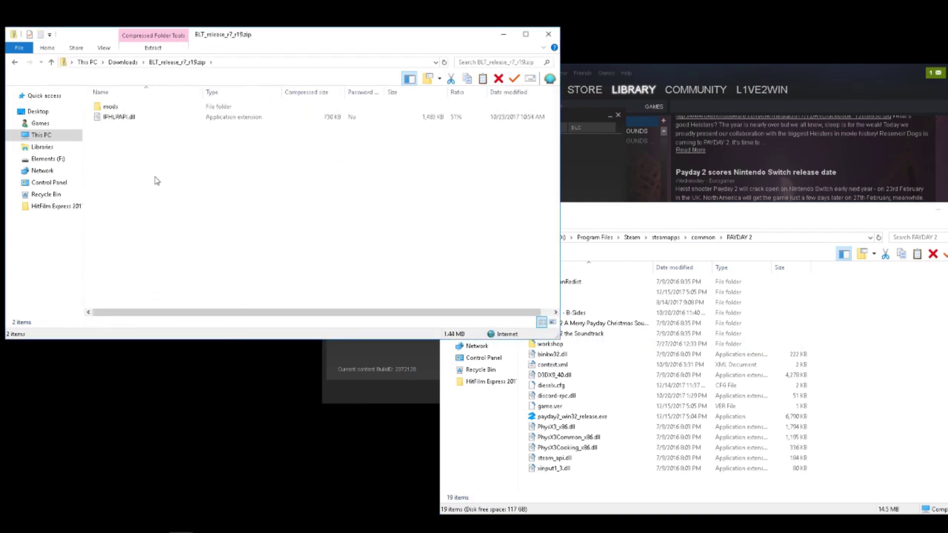
{"action": "left_click_drag", "start_coordinate": [152, 170], "coordinate": [99, 104]}
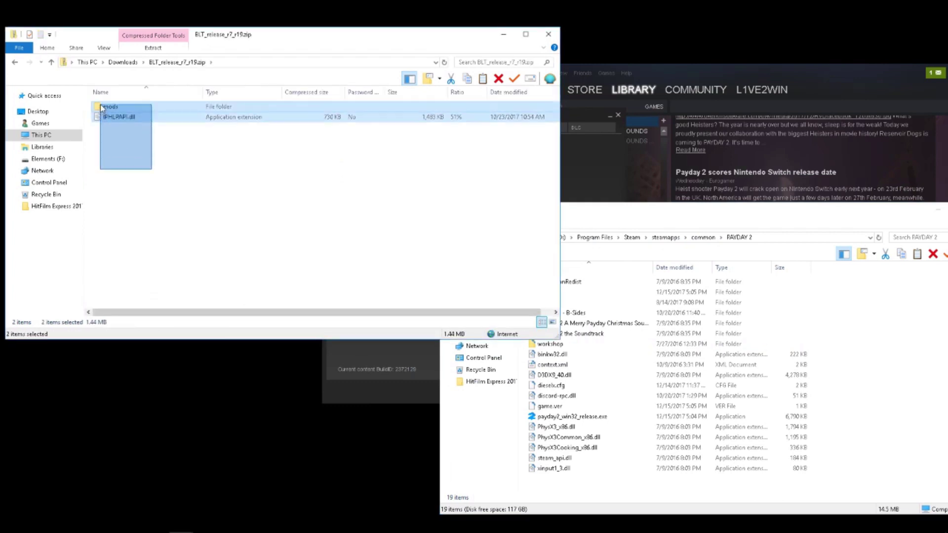
{"action": "right_click", "coordinate": [134, 118]}
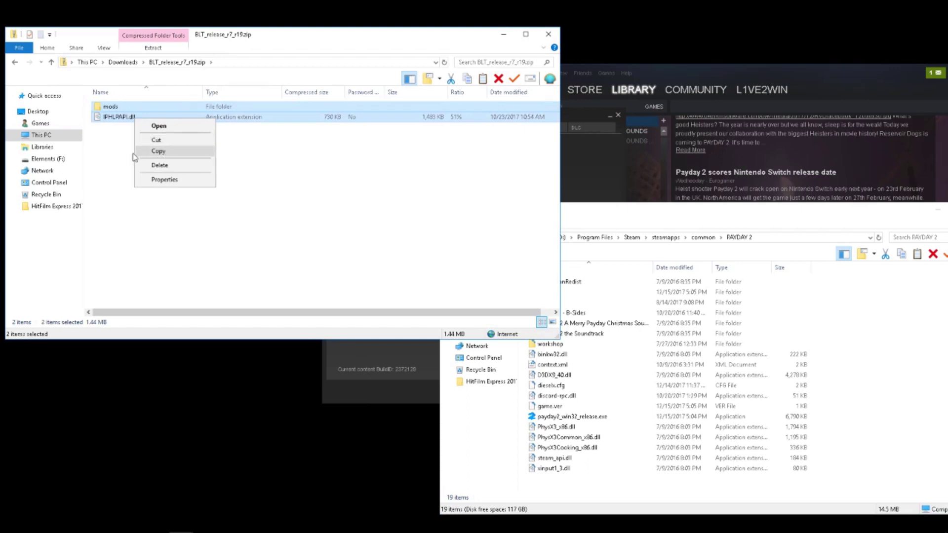
{"action": "left_click_drag", "start_coordinate": [148, 147], "coordinate": [107, 108]}
{"action": "right_click", "coordinate": [107, 107]}
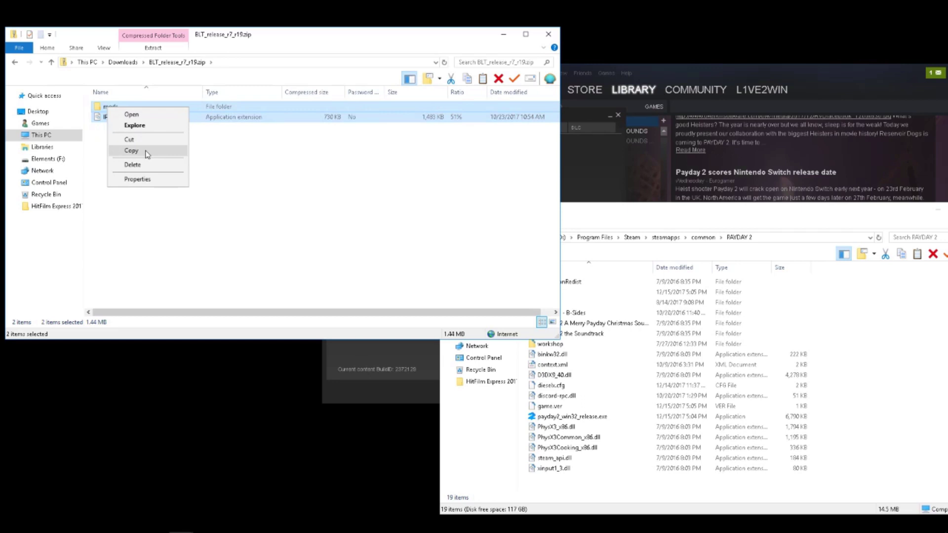
{"action": "left_click", "coordinate": [147, 154]}
{"action": "right_click", "coordinate": [146, 108]}
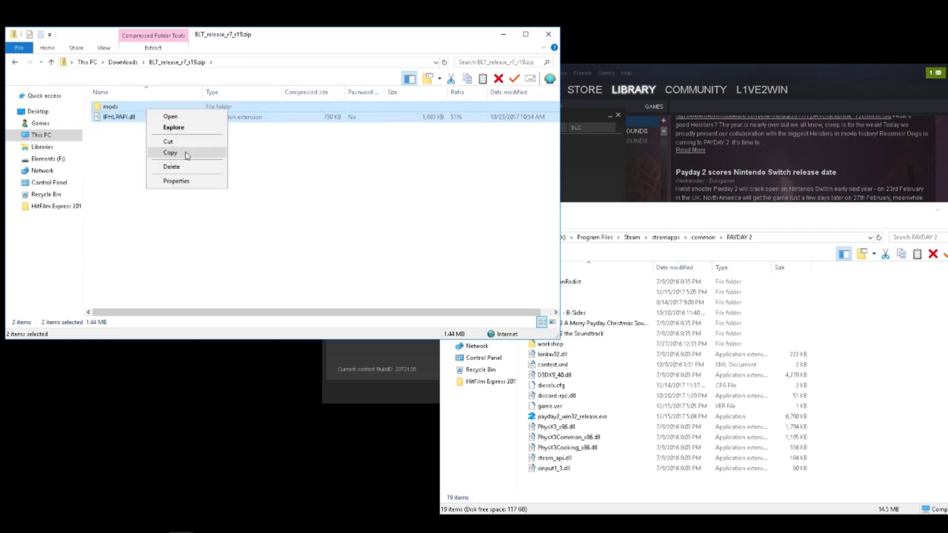
{"action": "left_click", "coordinate": [167, 153]}
Paste them into the PAYDAY 2 folder and open the new mods folder
{"action": "left_click", "coordinate": [898, 362]}
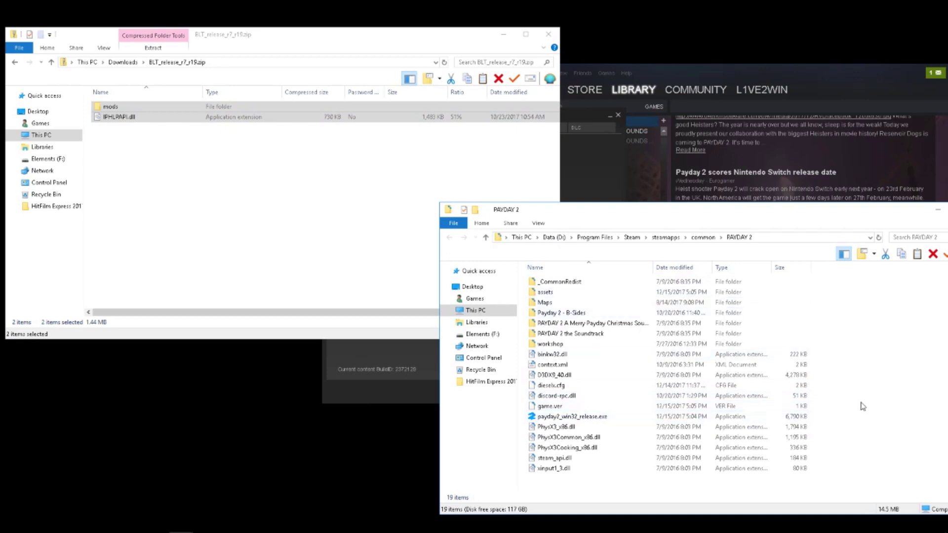
{"action": "right_click", "coordinate": [860, 373]}
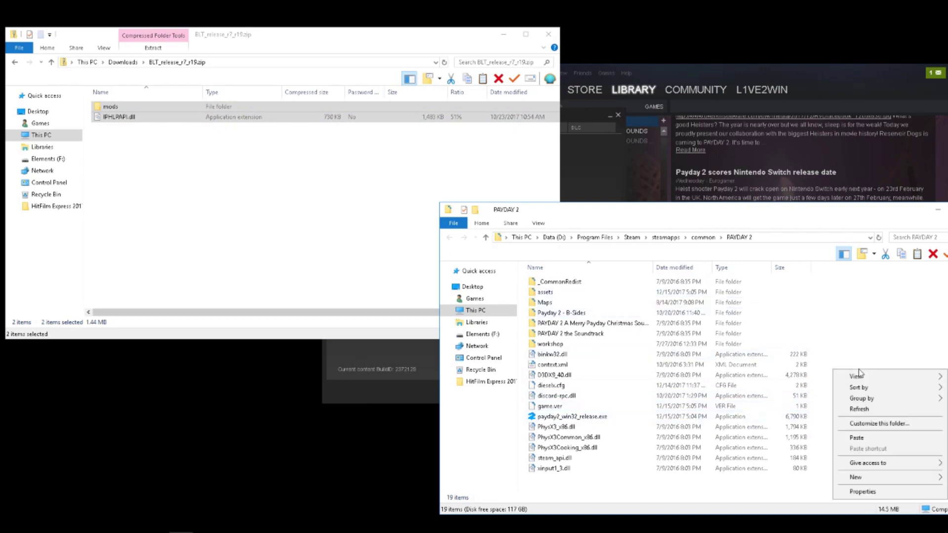
{"action": "left_click", "coordinate": [854, 438]}
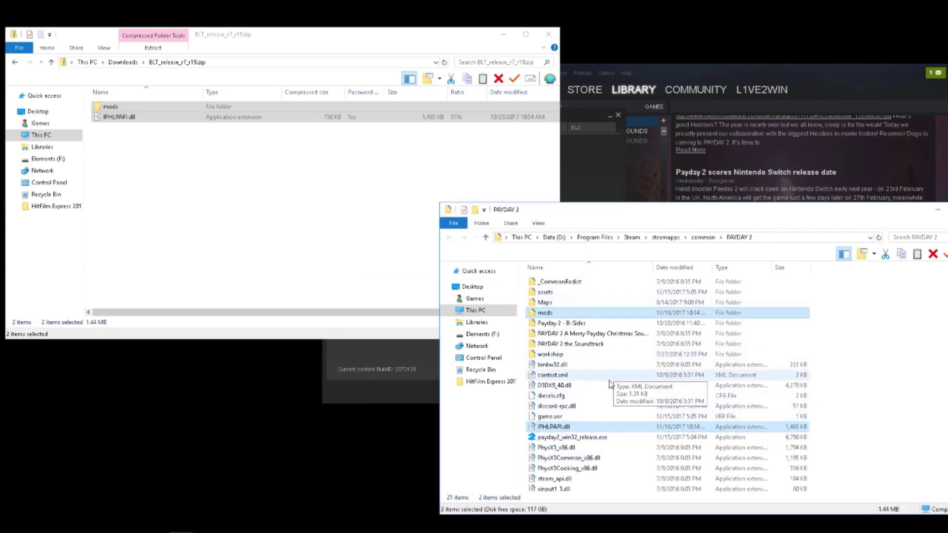
{"action": "double_click", "coordinate": [545, 313]}
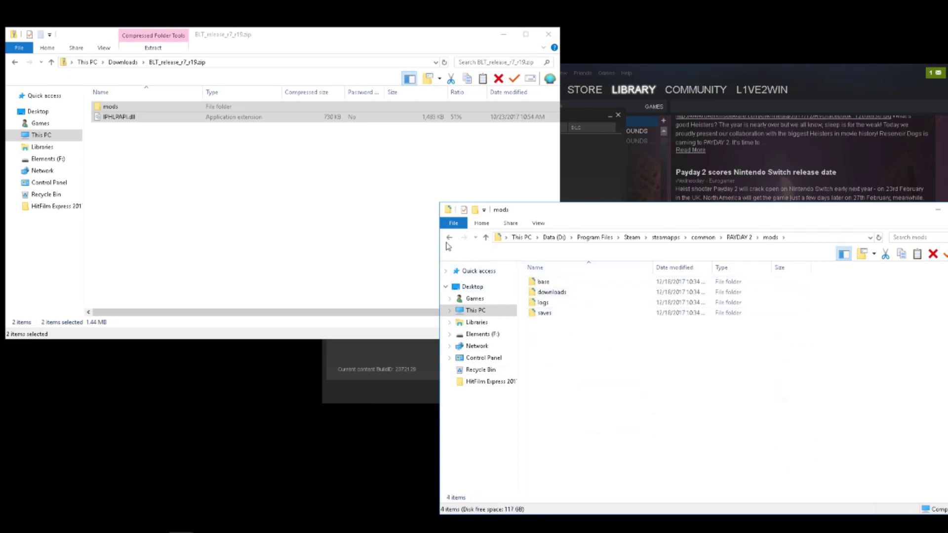
{"action": "left_click", "coordinate": [448, 237]}
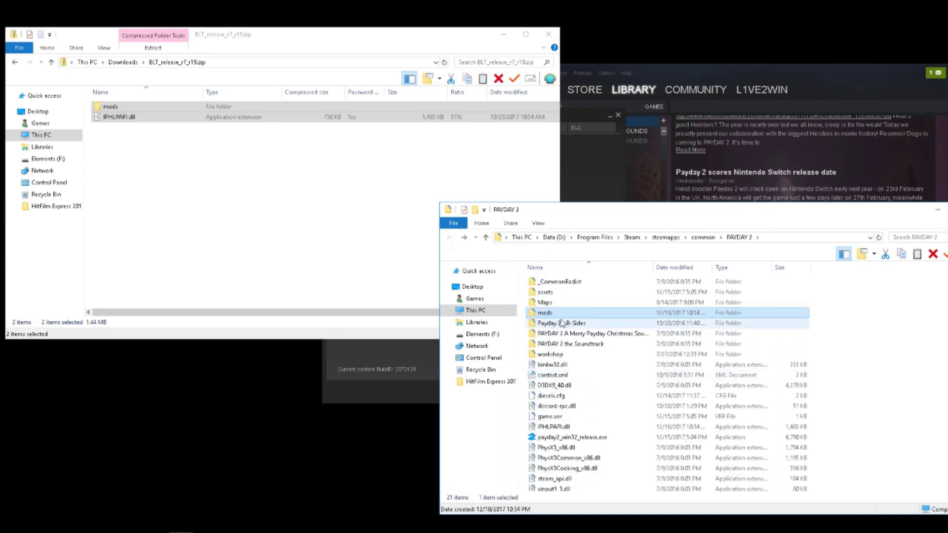
{"action": "double_click", "coordinate": [545, 314]}
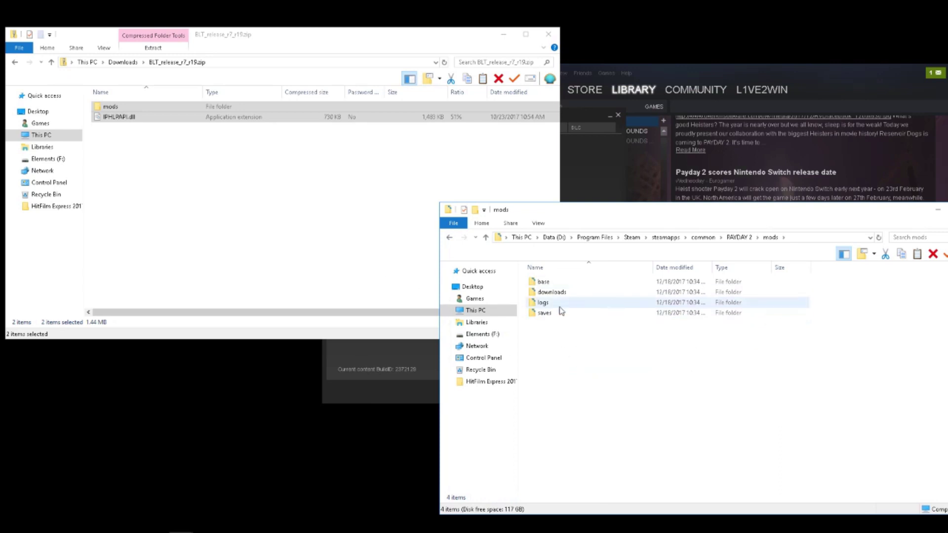
{"action": "left_click", "coordinate": [156, 171]}
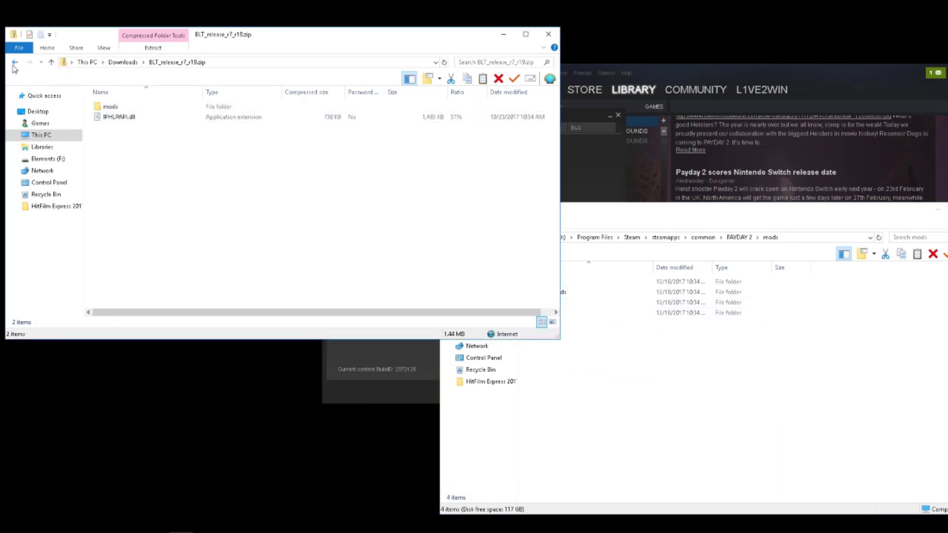
Copy the BeardLib folder from PAYDAY-2-BeardLib-master.zip > PAYDAY-2-BeardLib-master > mods
{"action": "left_click", "coordinate": [14, 63]}
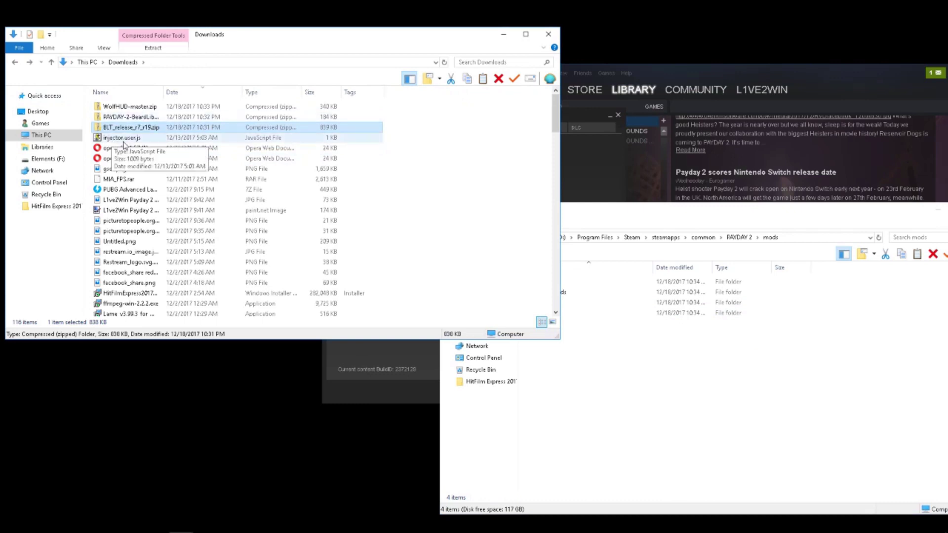
{"action": "double_click", "coordinate": [133, 117]}
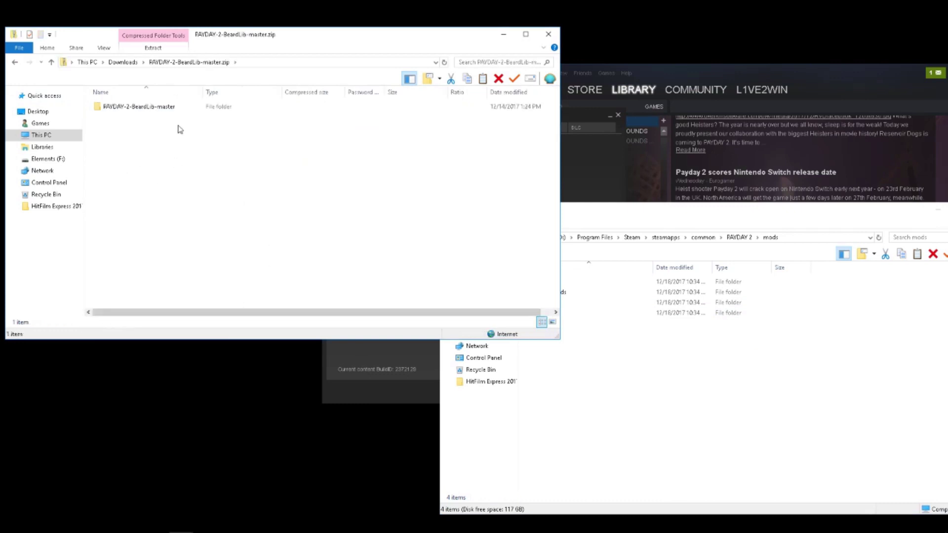
{"action": "double_click", "coordinate": [159, 114]}
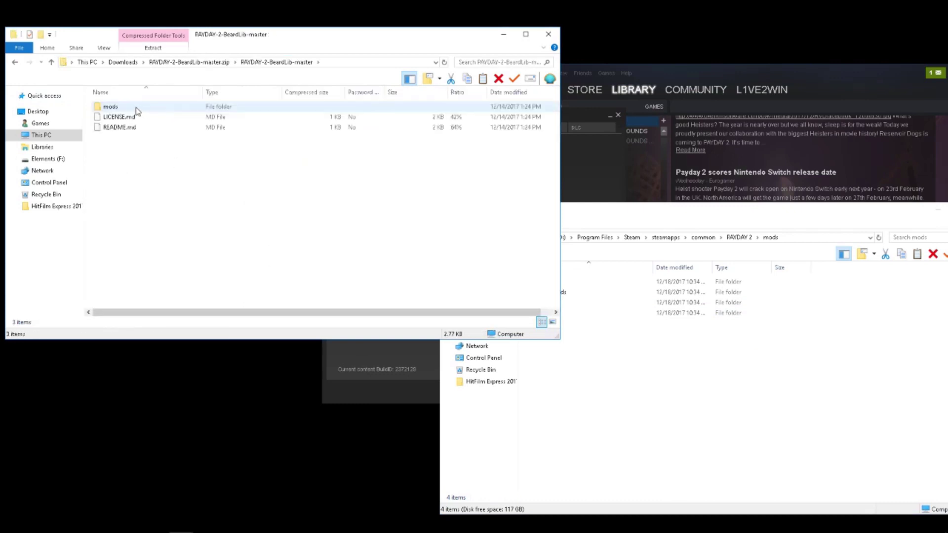
{"action": "double_click", "coordinate": [138, 111]}
{"action": "left_click", "coordinate": [138, 111]}
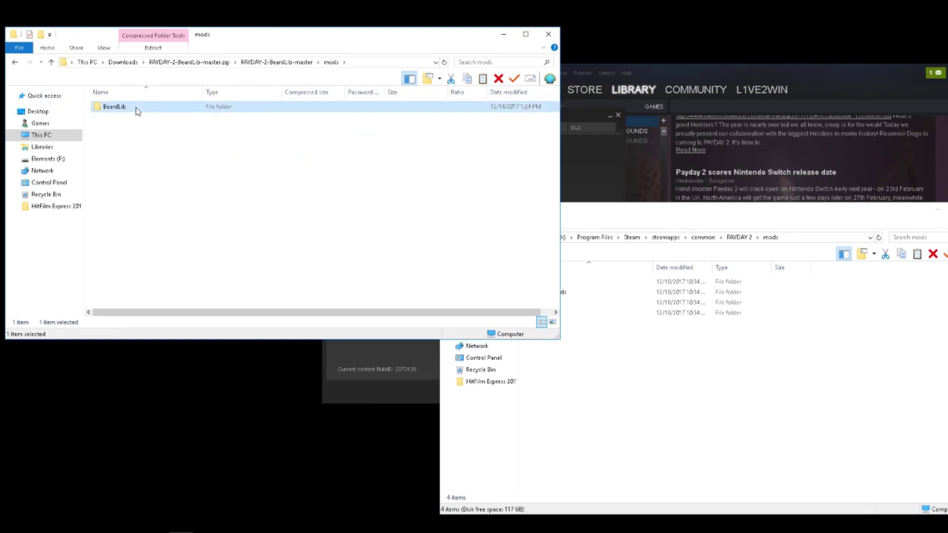
{"action": "right_click", "coordinate": [137, 108]}
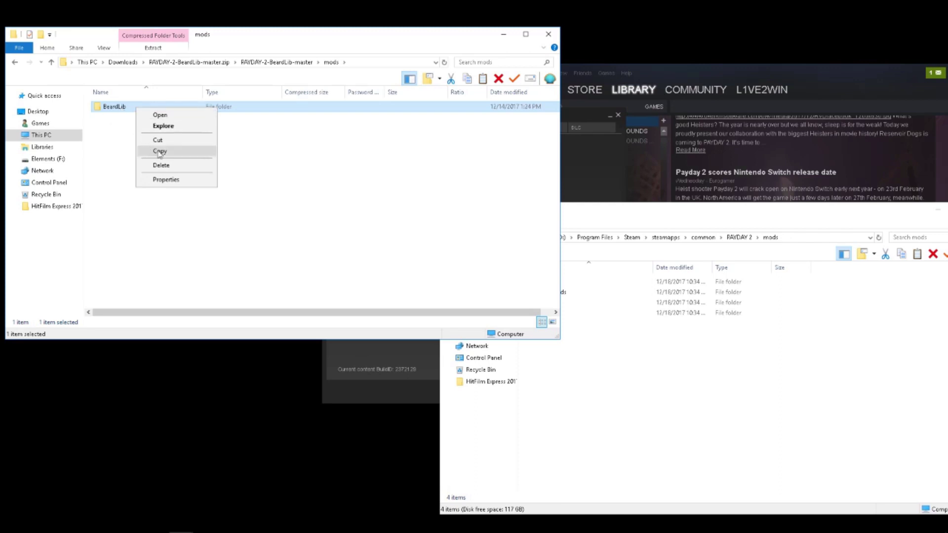
{"action": "left_click", "coordinate": [159, 152]}
{"action": "right_click", "coordinate": [152, 108]}
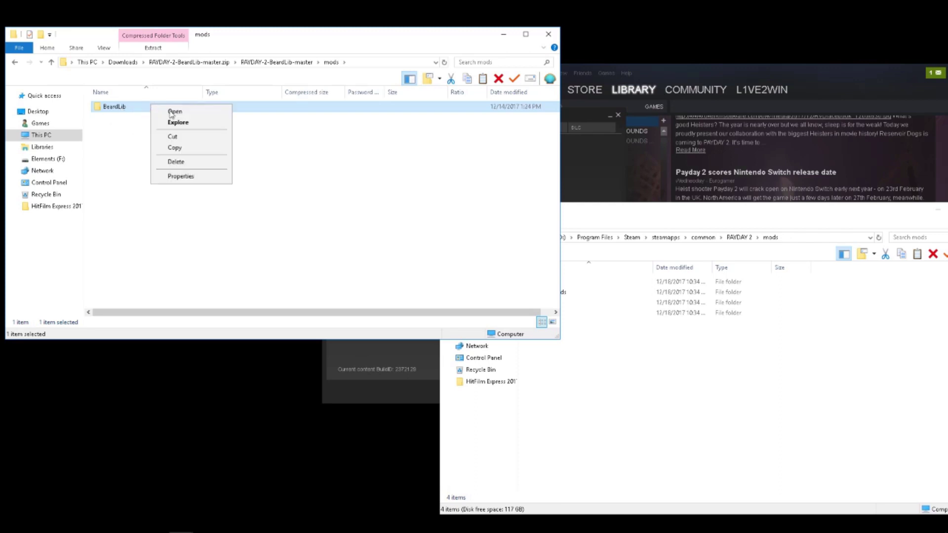
{"action": "left_click", "coordinate": [176, 152]}
Paste BeardLib into the PAYDAY 2 mods folder
{"action": "left_click", "coordinate": [661, 370]}
{"action": "right_click", "coordinate": [660, 371]}
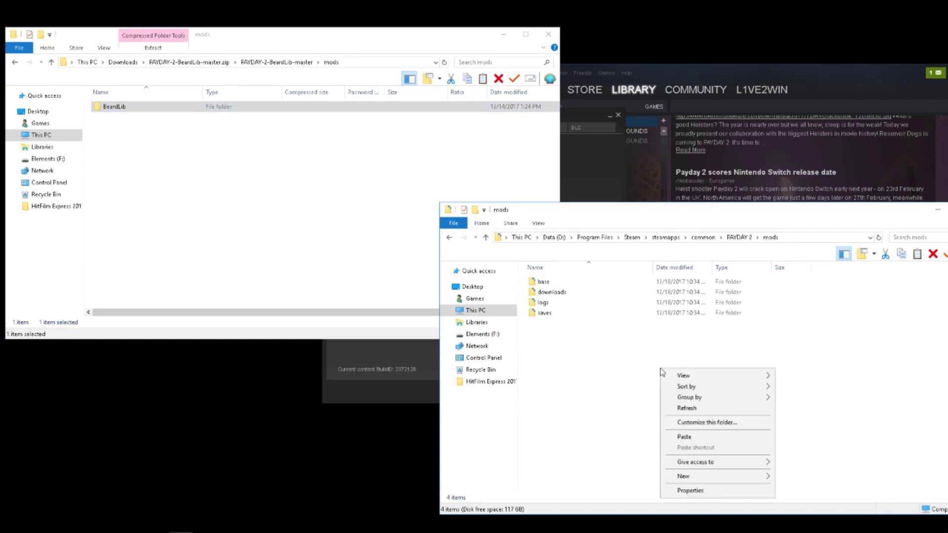
{"action": "left_click", "coordinate": [684, 436]}
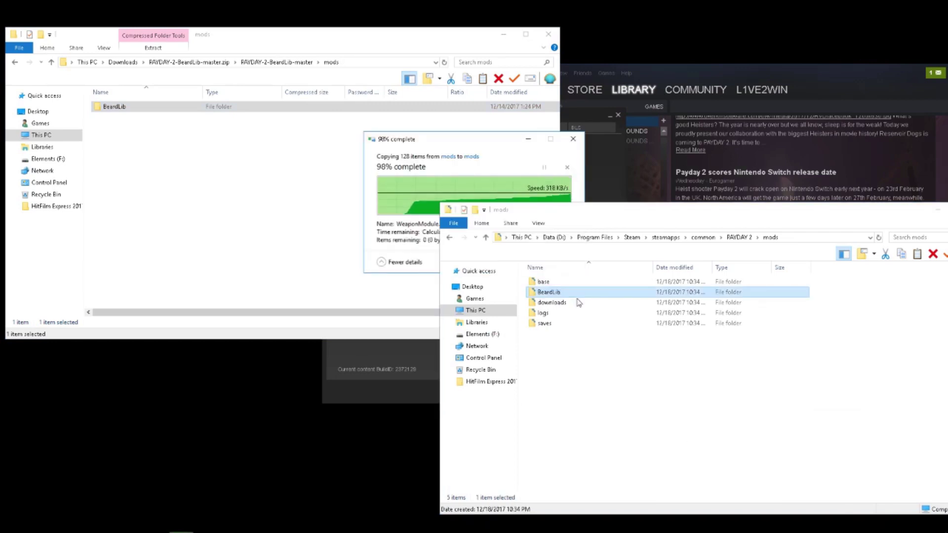
{"action": "left_click", "coordinate": [600, 381]}
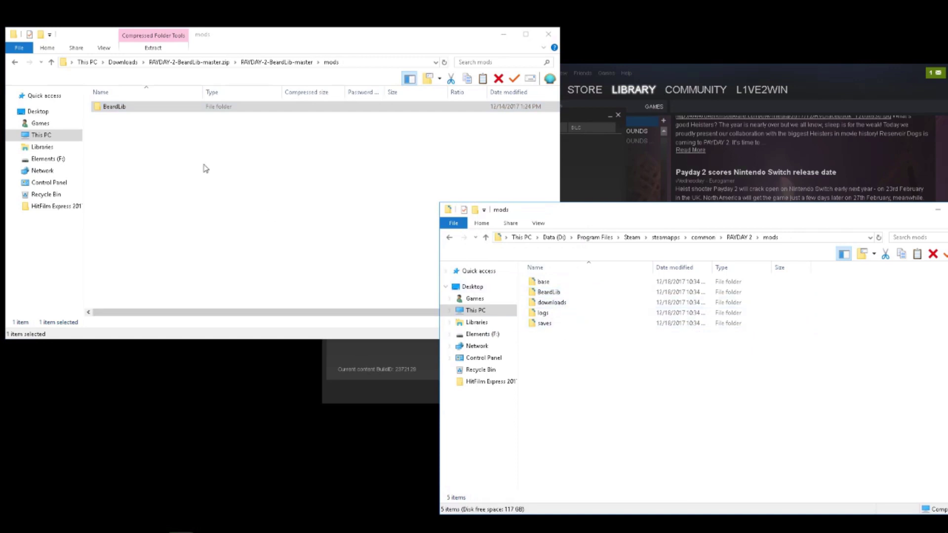
Return to Downloads and open the WolfHUD-master.zip archive
{"action": "left_click", "coordinate": [15, 63]}
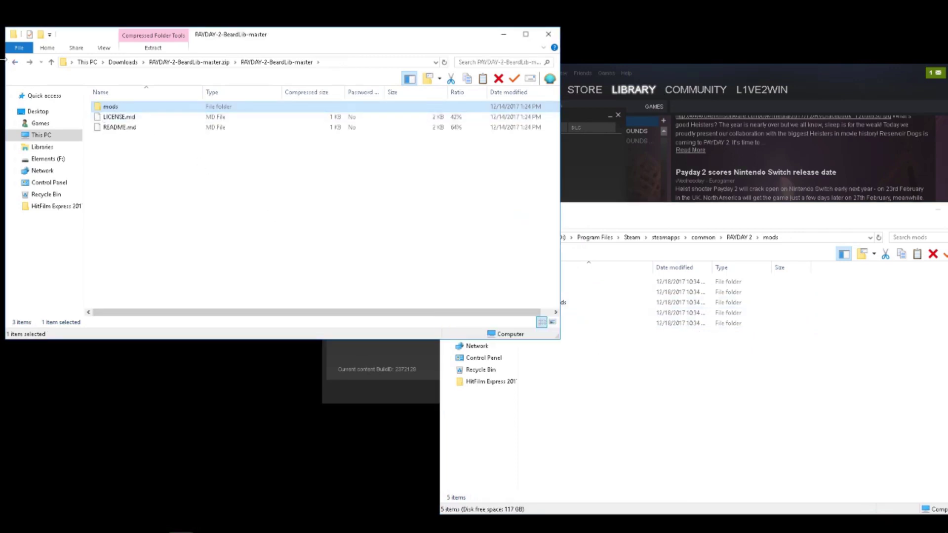
{"action": "left_click", "coordinate": [15, 63]}
{"action": "left_click", "coordinate": [16, 63]}
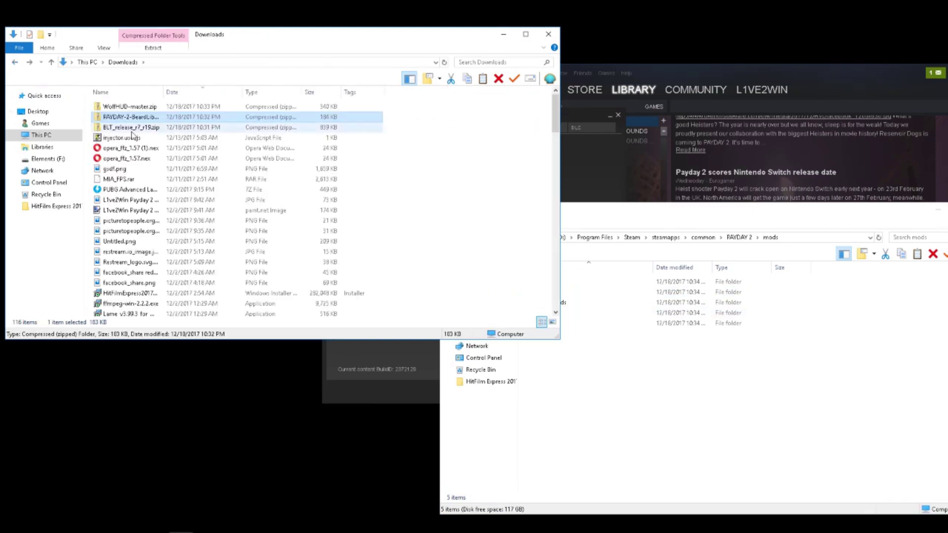
{"action": "double_click", "coordinate": [146, 107]}
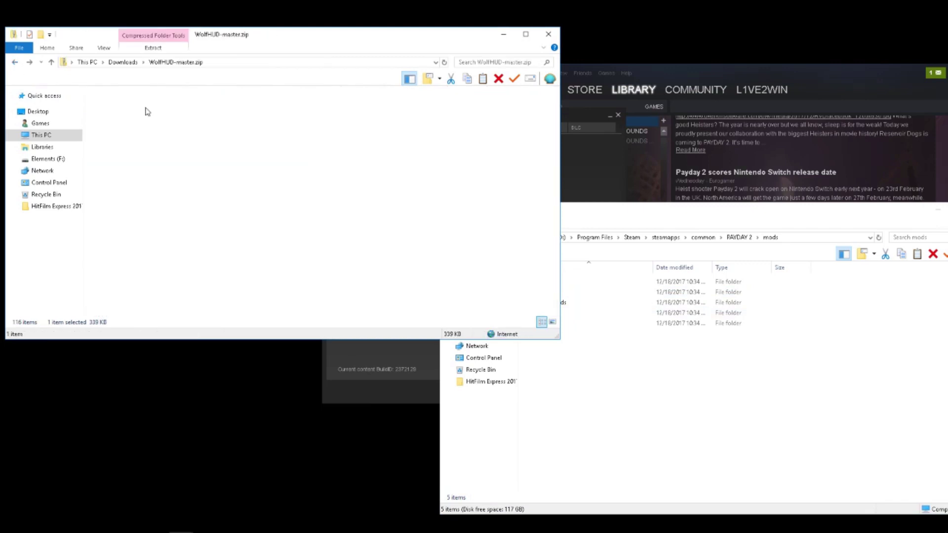
{"action": "left_click", "coordinate": [12, 63]}
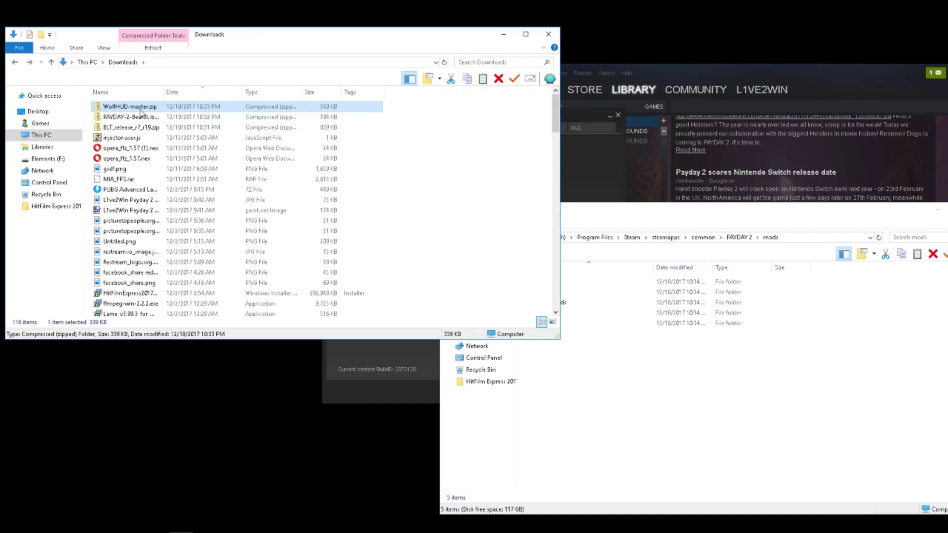
{"action": "double_click", "coordinate": [141, 108]}
Copy the WolfHUD-master folder from inside the archive
{"action": "left_click", "coordinate": [128, 108]}
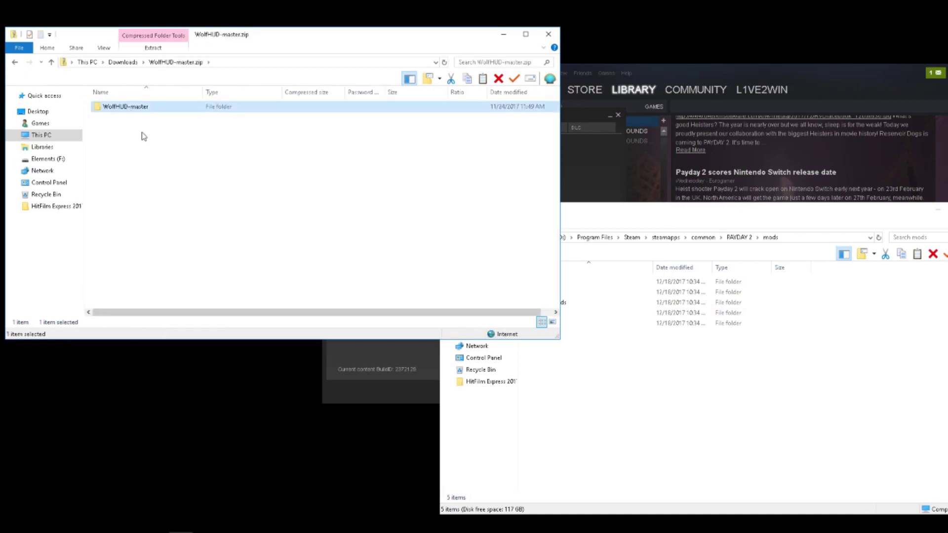
{"action": "right_click", "coordinate": [129, 111]}
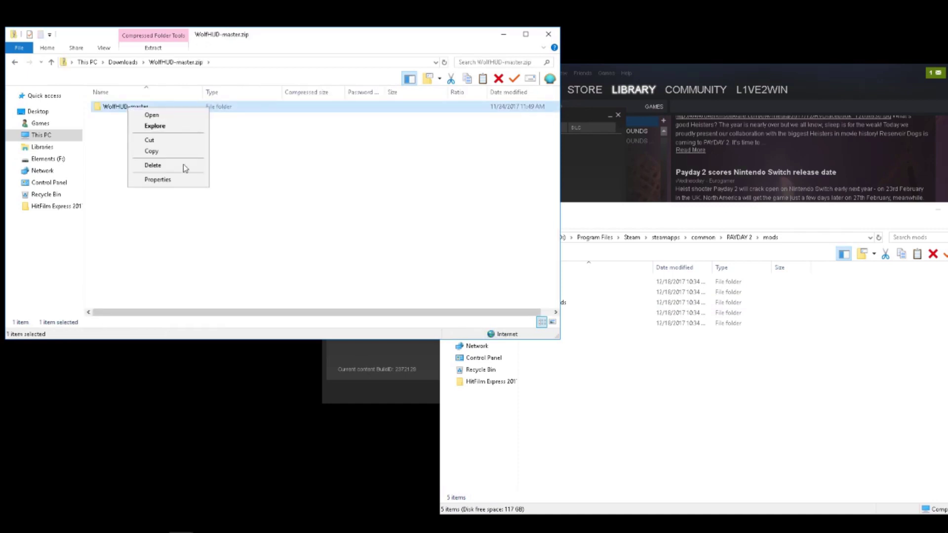
{"action": "left_click", "coordinate": [151, 151]}
{"action": "right_click", "coordinate": [131, 106]}
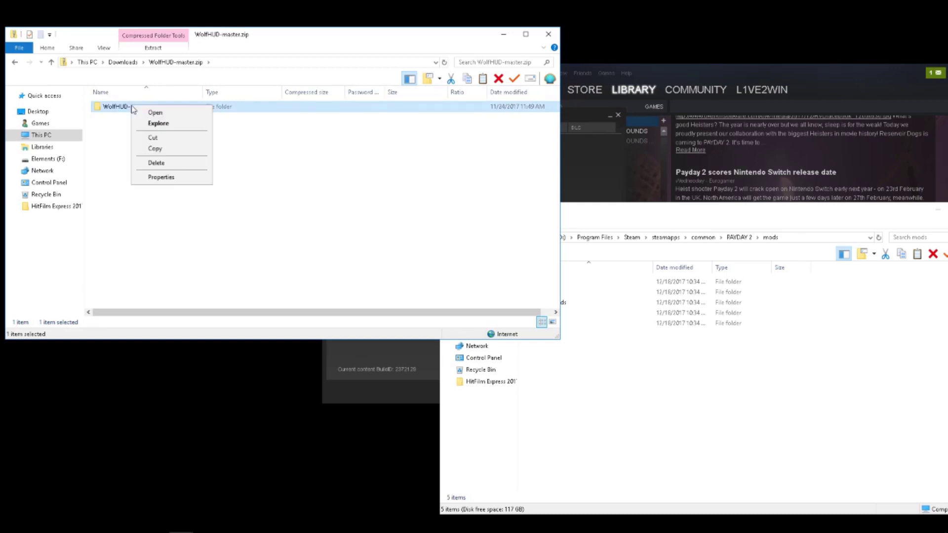
Paste the copied WolfHUD-master folder into the PAYDAY 2\mods folder
{"action": "left_click", "coordinate": [163, 149]}
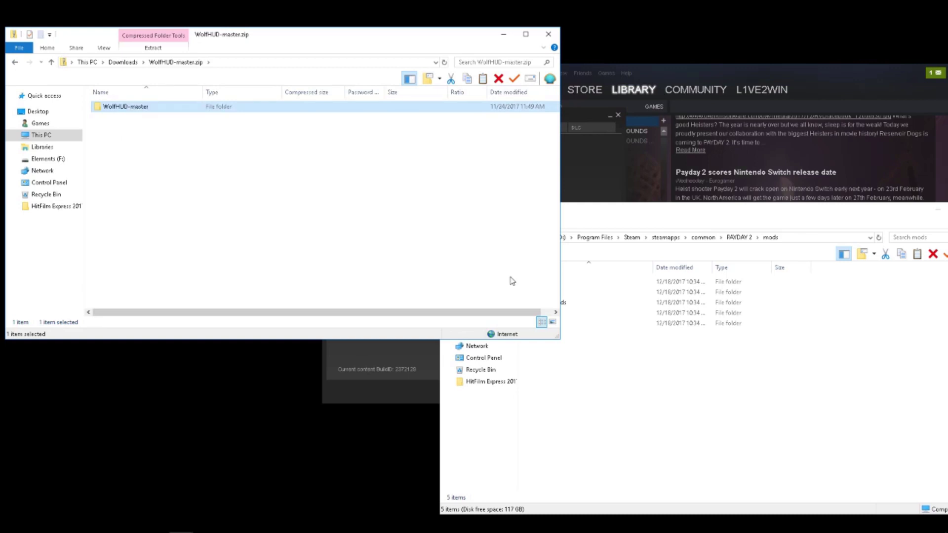
{"action": "left_click", "coordinate": [637, 396]}
{"action": "right_click", "coordinate": [613, 368]}
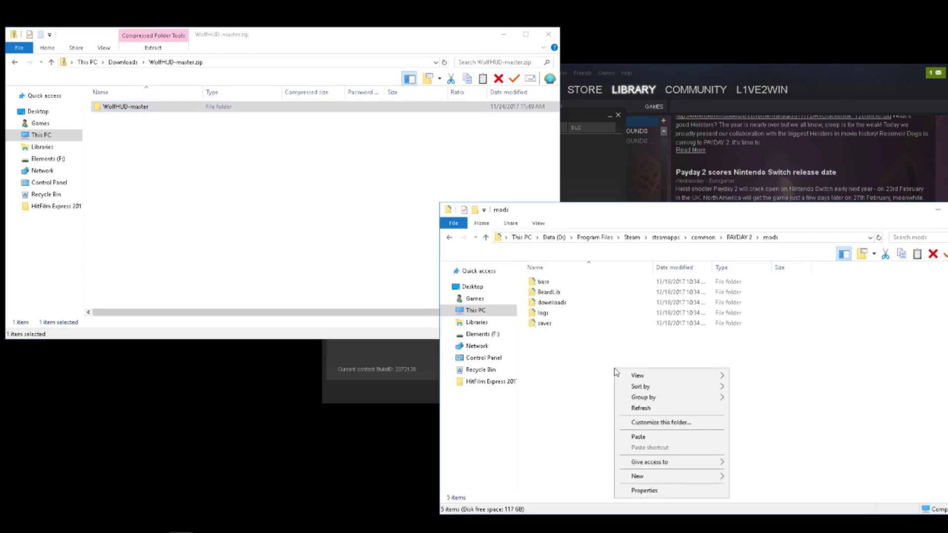
{"action": "left_click", "coordinate": [638, 437]}
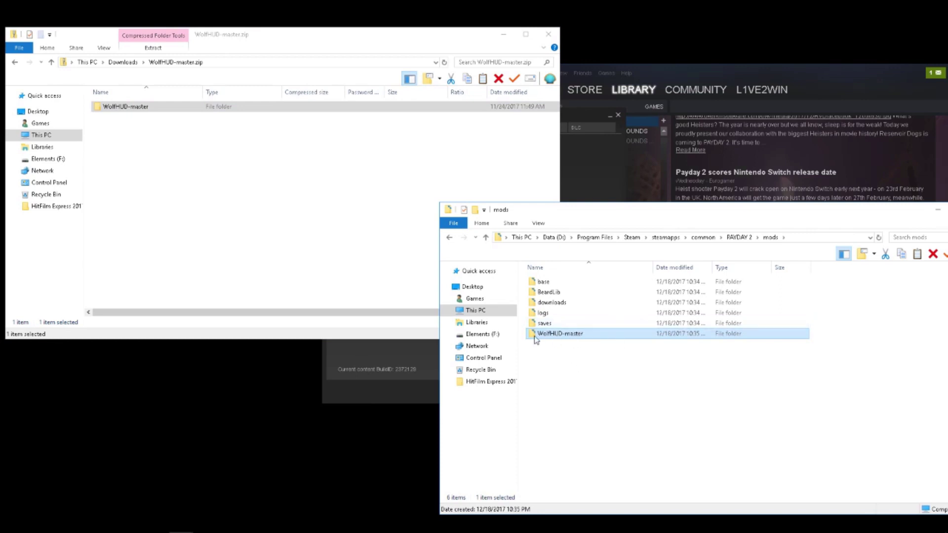
{"action": "left_click", "coordinate": [609, 370]}
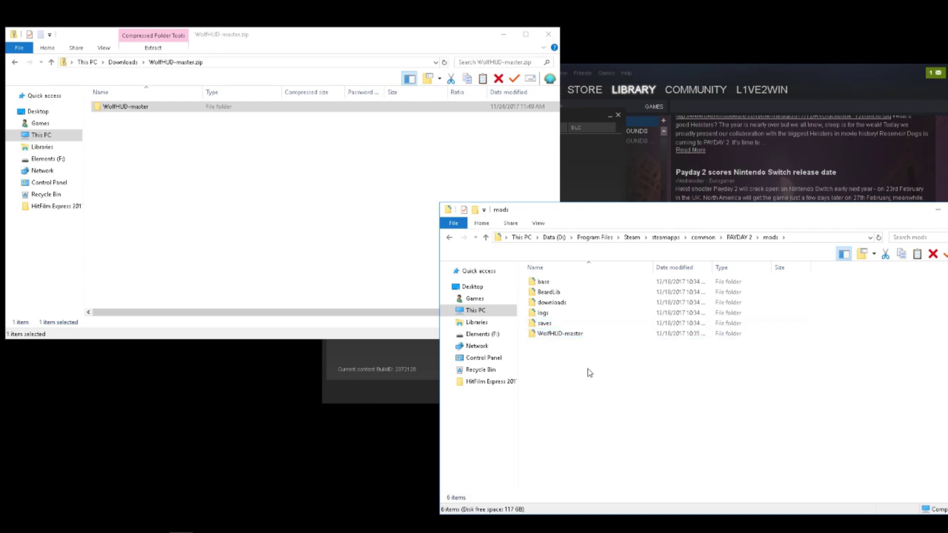
{"action": "right_click", "coordinate": [588, 369]}
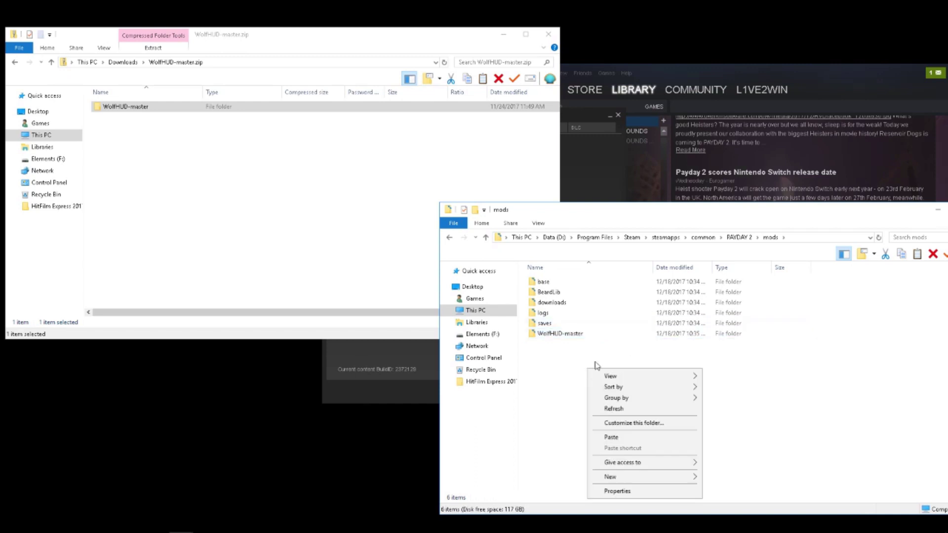
{"action": "left_click", "coordinate": [616, 438]}
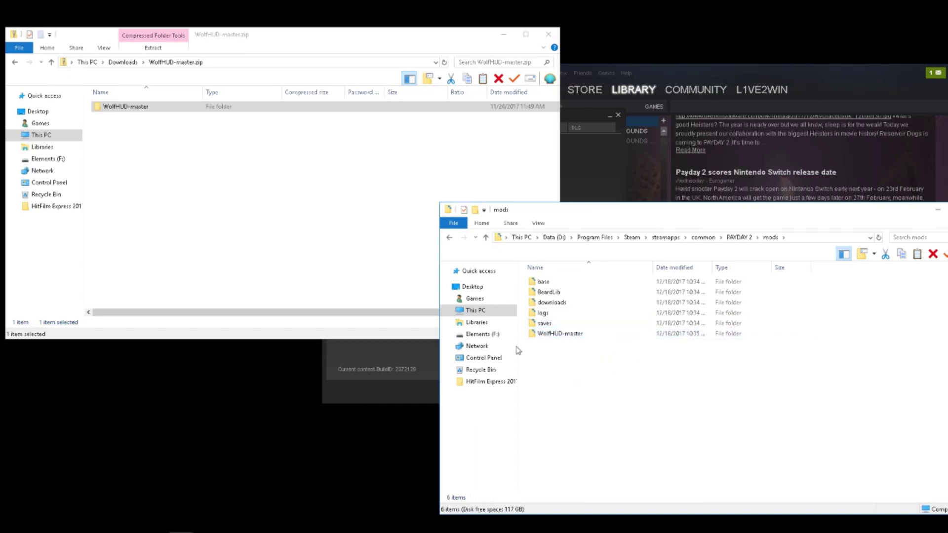
{"action": "double_click", "coordinate": [683, 222]}
Minimize both Explorer windows and close the PAYDAY 2 properties dialog
{"action": "left_click", "coordinate": [712, 191]}
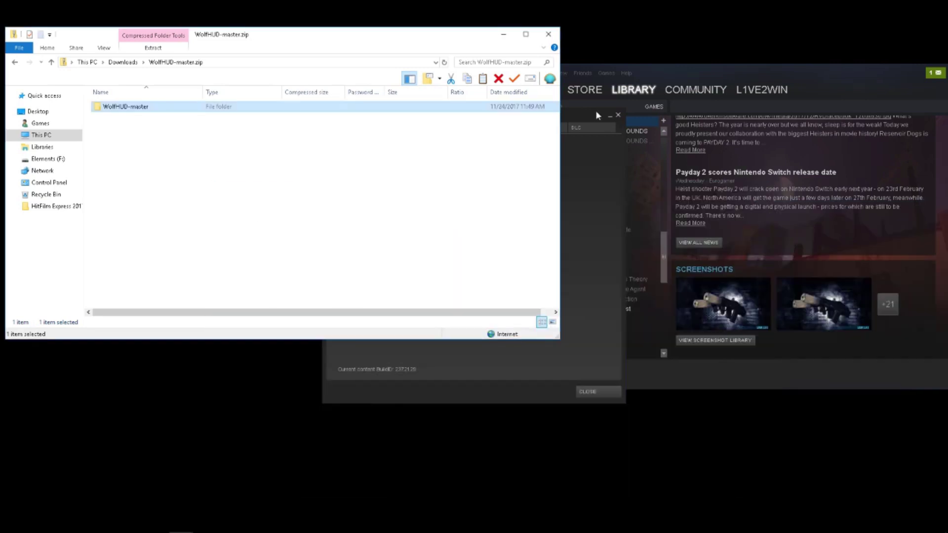
{"action": "left_click", "coordinate": [503, 35]}
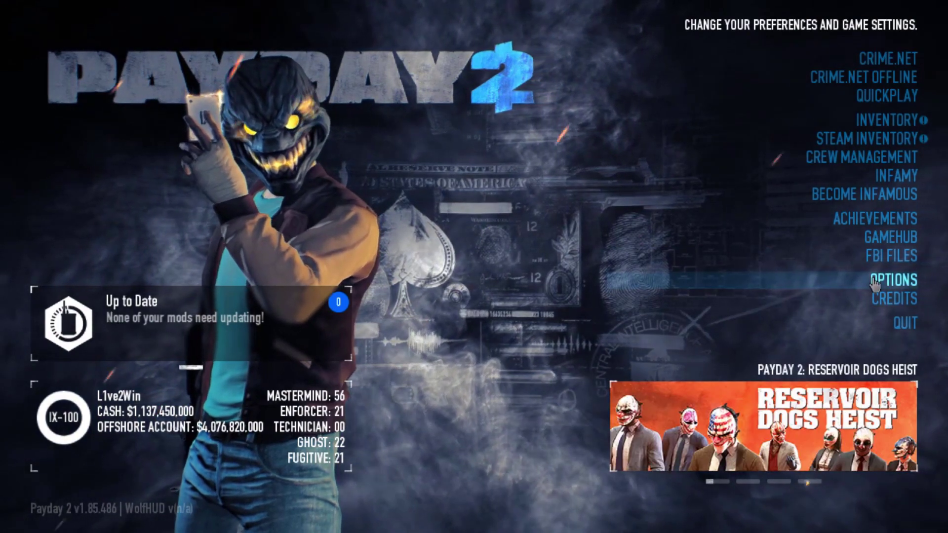
Confirm in Installed Mods that BLT, BeardLib and WolfHUD 2.60 are enabled, then return to the main menu
{"action": "left_click", "coordinate": [878, 281]}
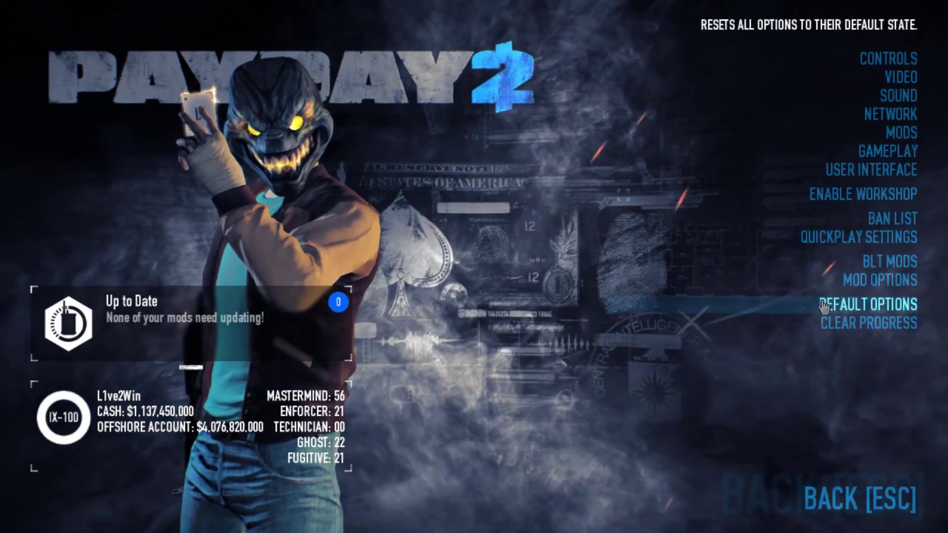
{"action": "left_click", "coordinate": [879, 264]}
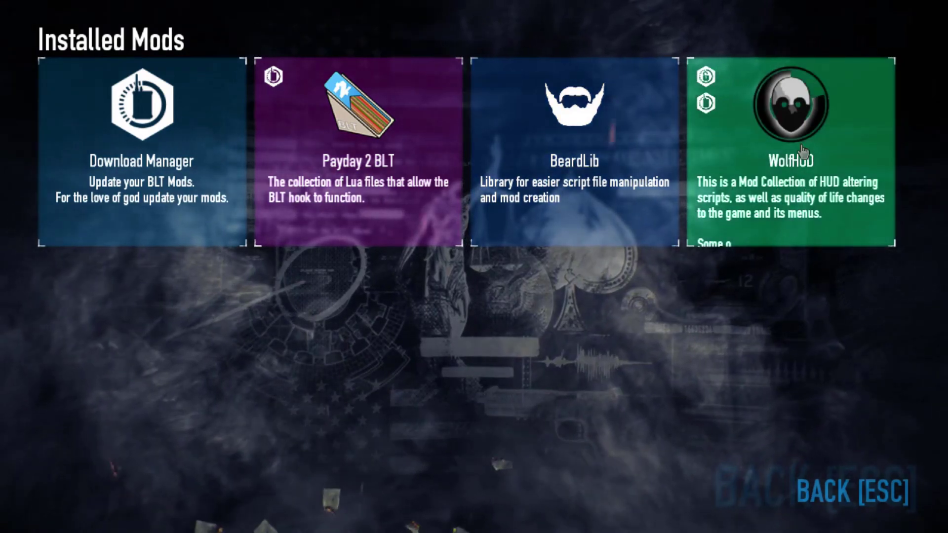
{"action": "left_click", "coordinate": [750, 161]}
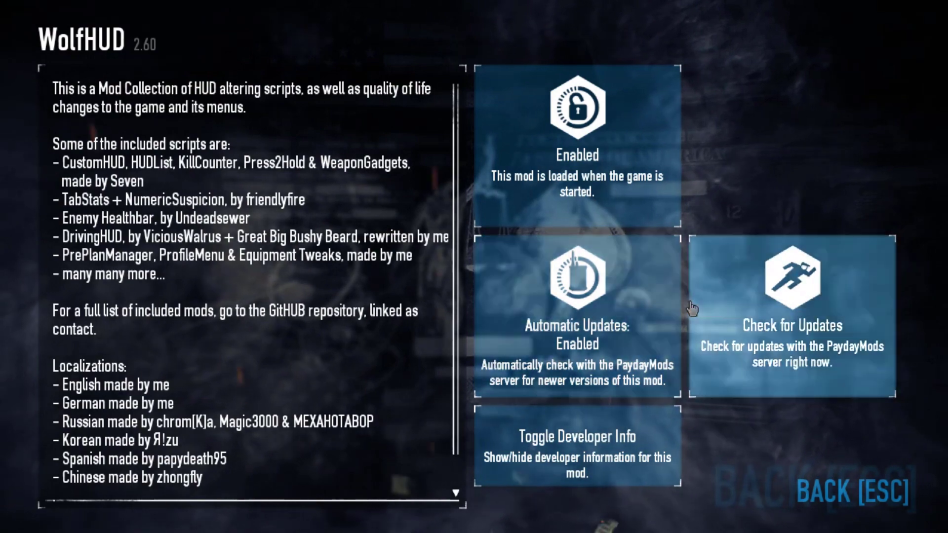
{"action": "left_click", "coordinate": [881, 490]}
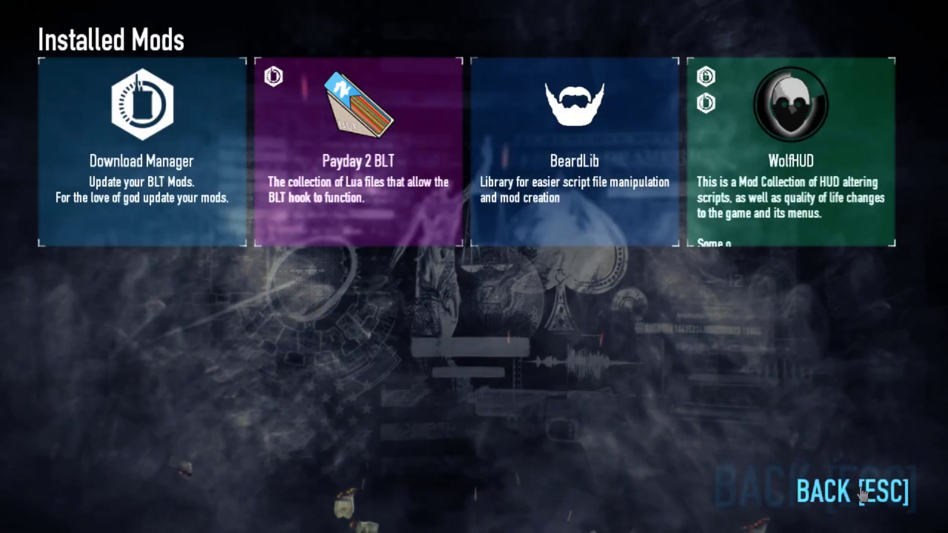
{"action": "left_click", "coordinate": [854, 492]}
{"action": "left_click", "coordinate": [848, 494]}
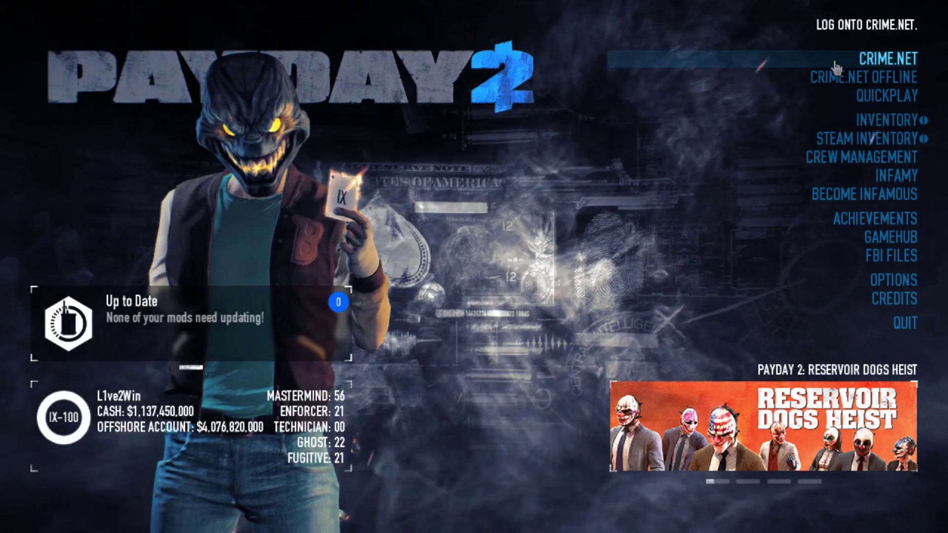
Pick the Car Shop contract on offline CRIME.NET and ready up on the briefing screen
{"action": "left_click", "coordinate": [827, 79]}
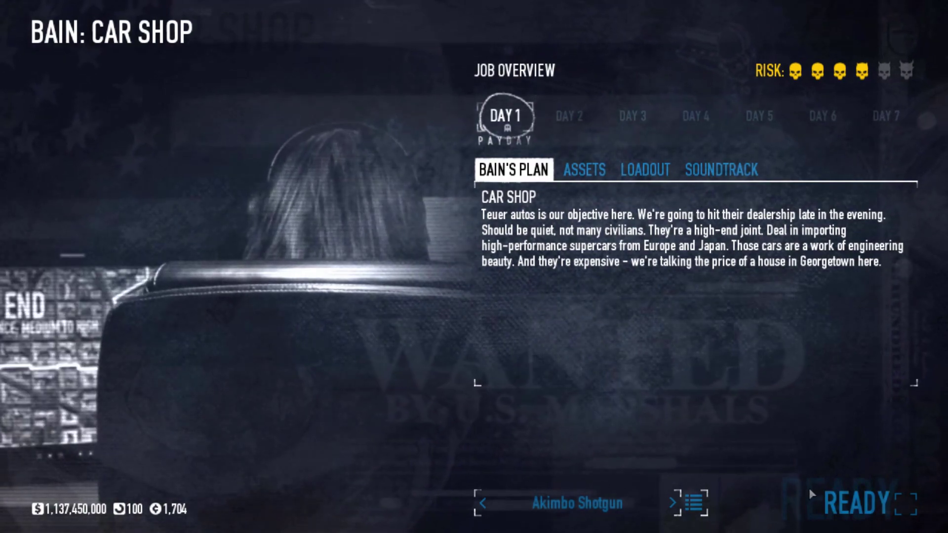
{"action": "left_click", "coordinate": [857, 521]}
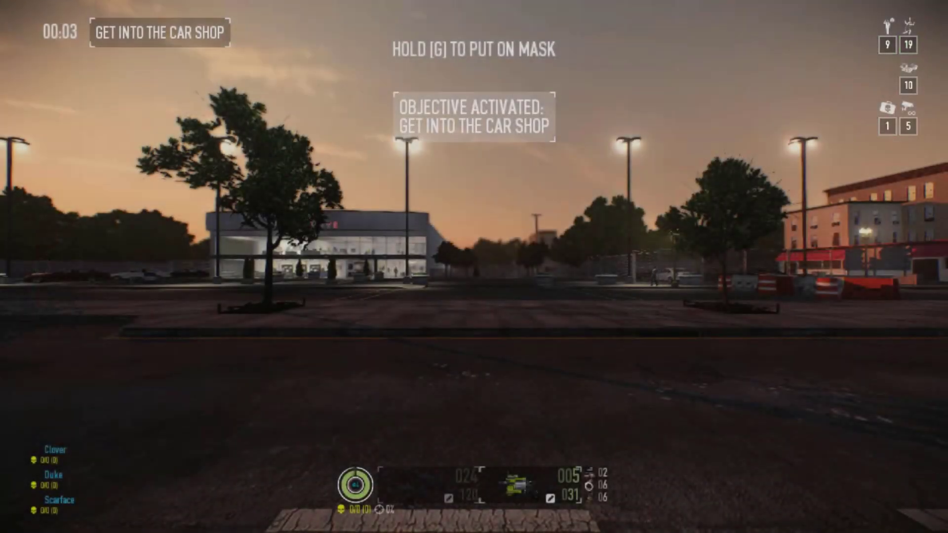
Walk past the planter bed and over the ledge onto the grass, facing the street
{"action": "key", "text": "w"}
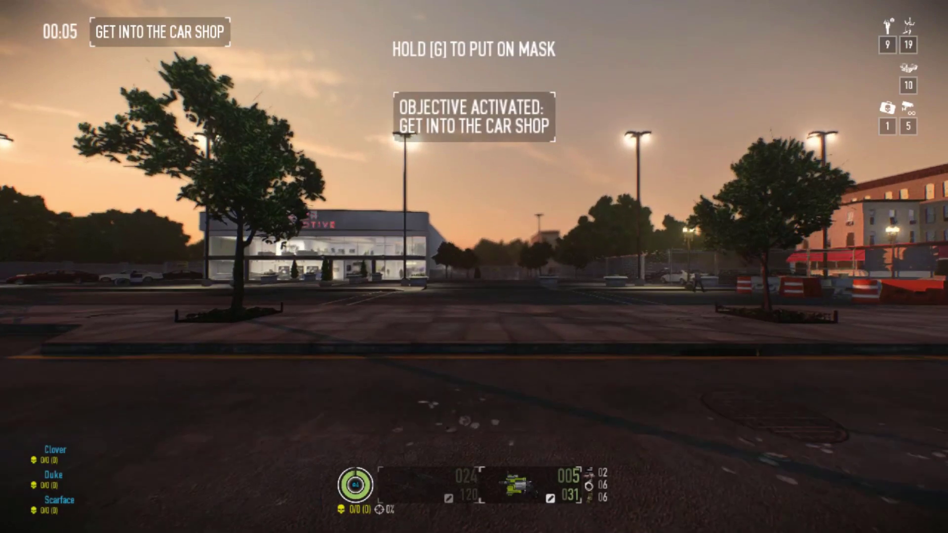
{"action": "key", "text": "w"}
{"action": "key", "text": "w"}
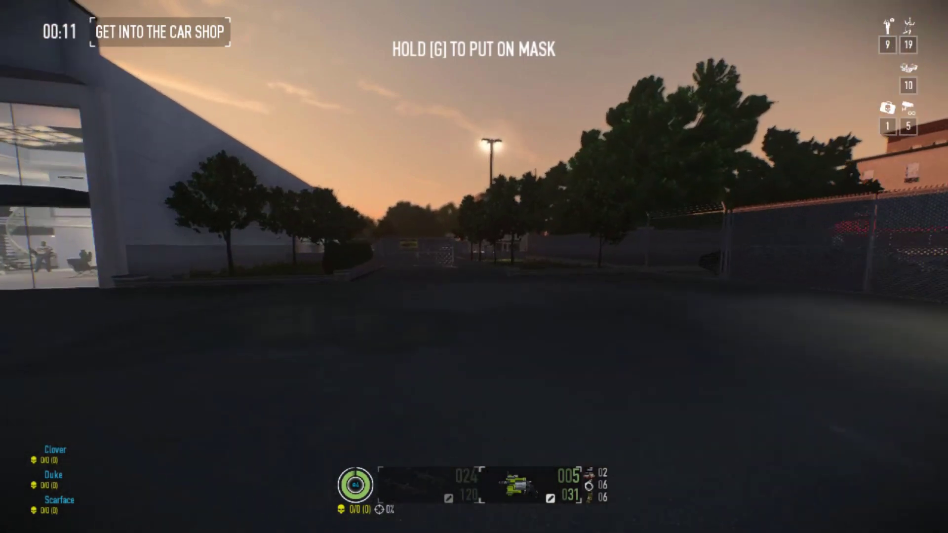
{"action": "key", "text": "w"}
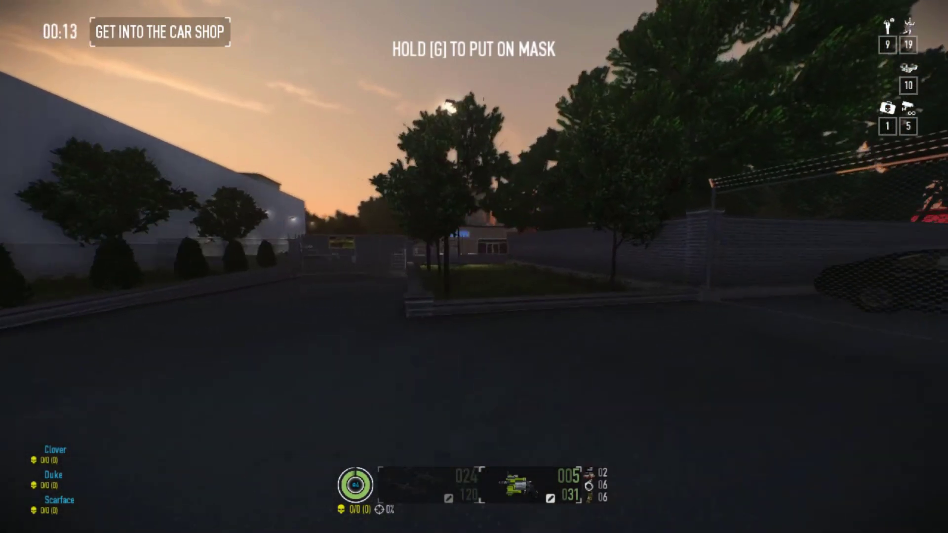
{"action": "key", "text": "w"}
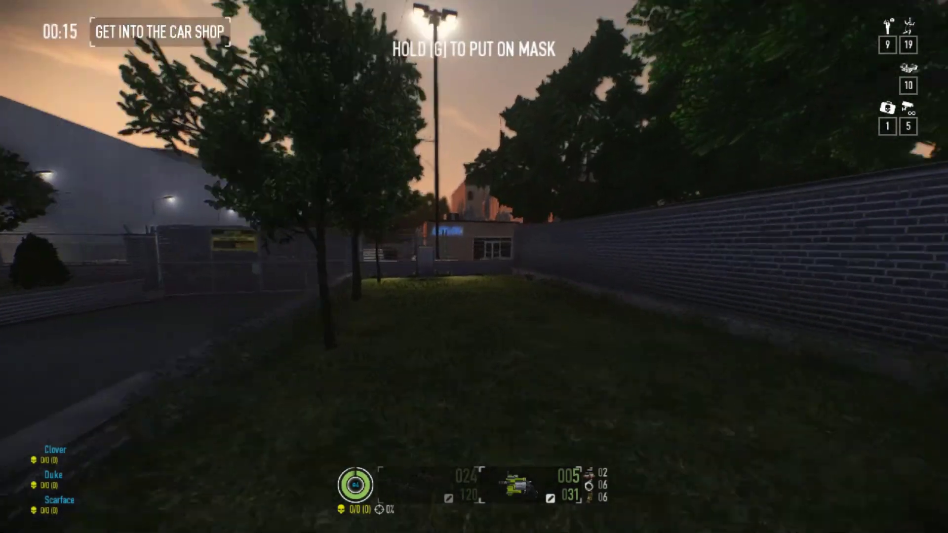
{"action": "key", "text": "w"}
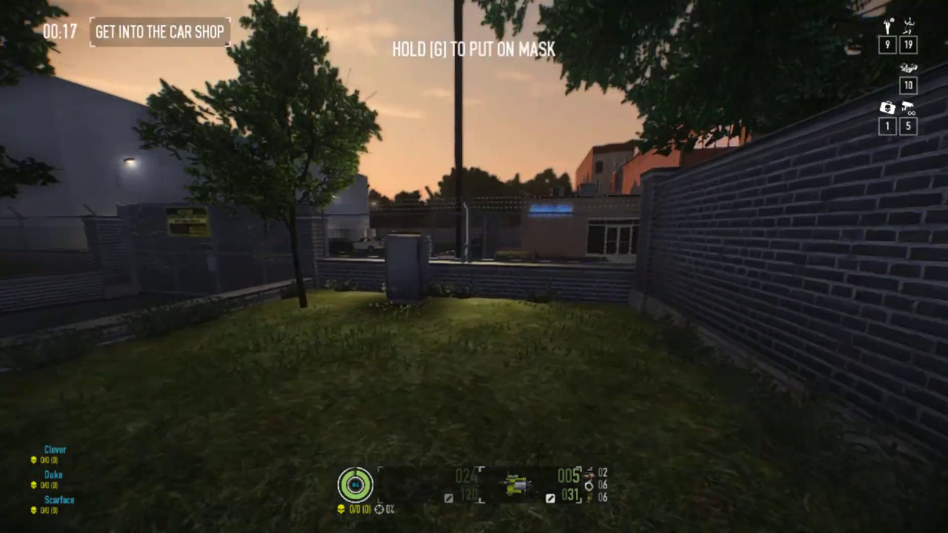
{"action": "key", "text": "w"}
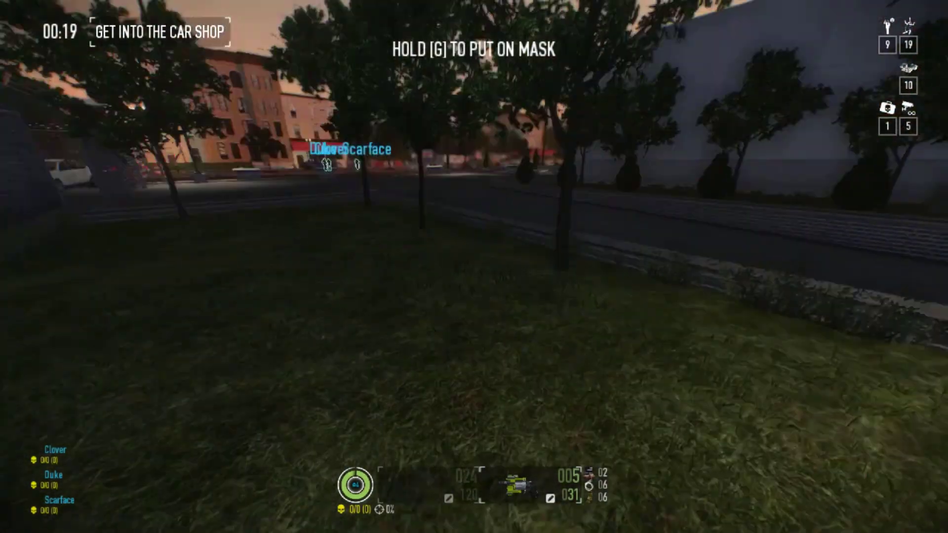
{"action": "key", "text": "w"}
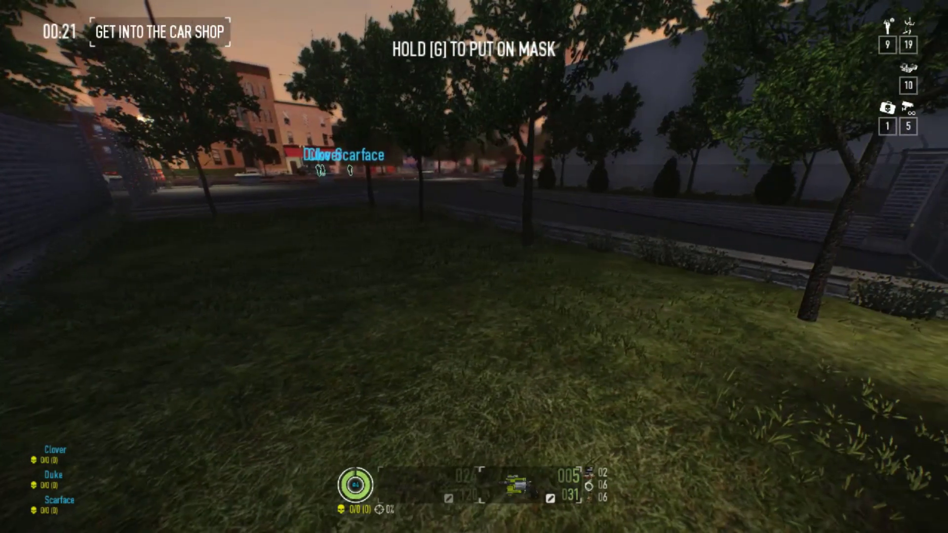
{"action": "key", "text": "w"}
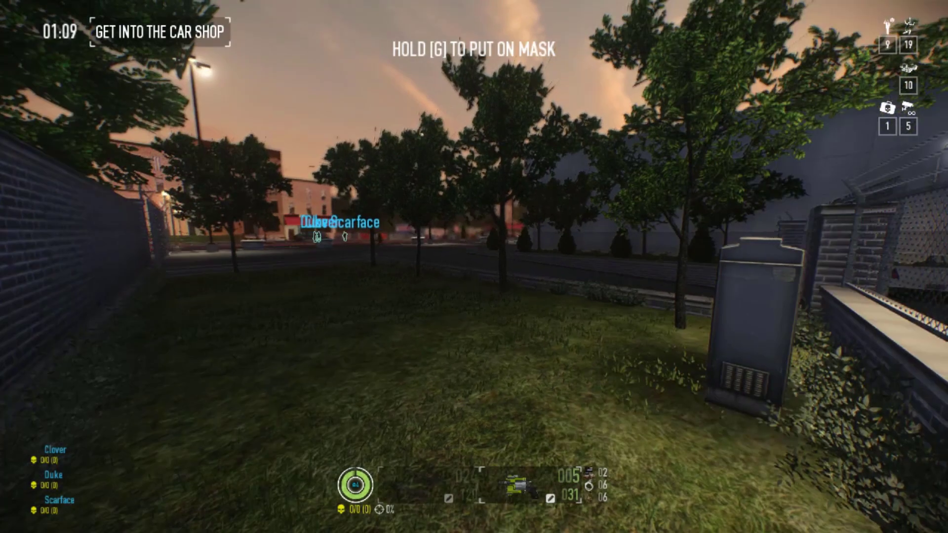
Pause and open the CustomHUD panel options under Mod Options > WolfHUD Settings
{"action": "key", "text": "Escape"}
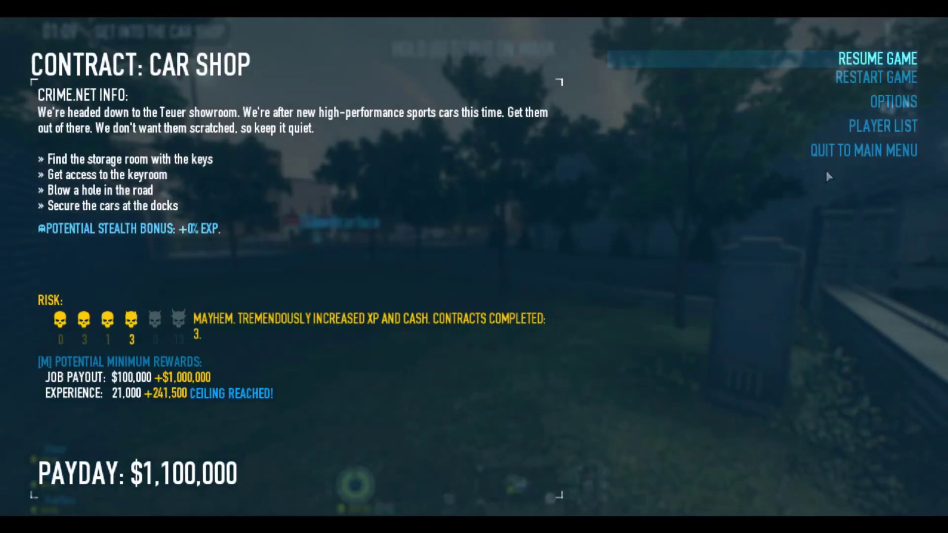
{"action": "left_click", "coordinate": [901, 105]}
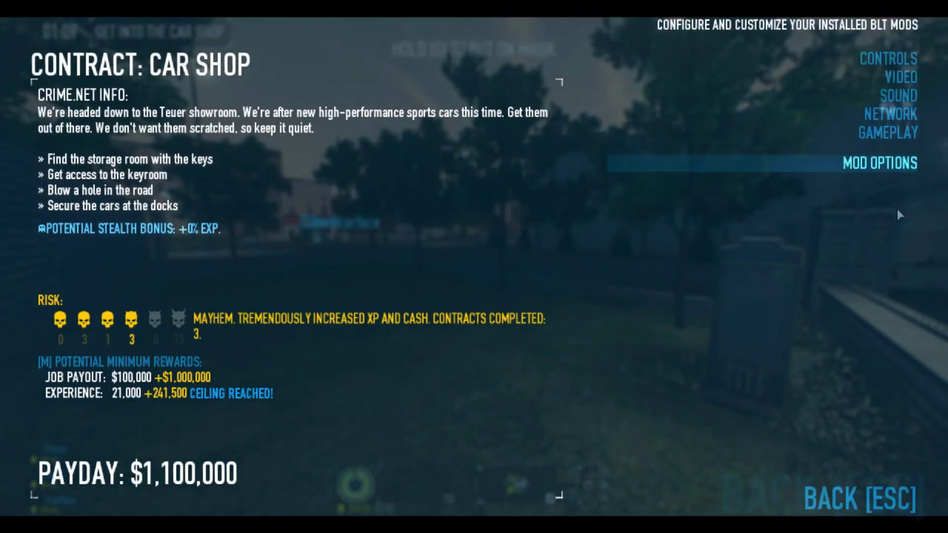
{"action": "left_click", "coordinate": [875, 163]}
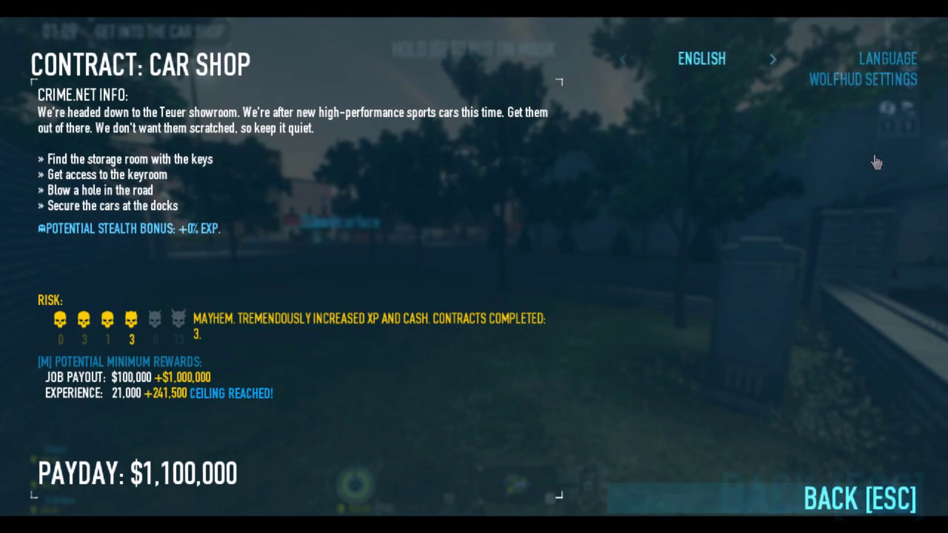
{"action": "left_click", "coordinate": [819, 81]}
{"action": "left_click", "coordinate": [778, 58]}
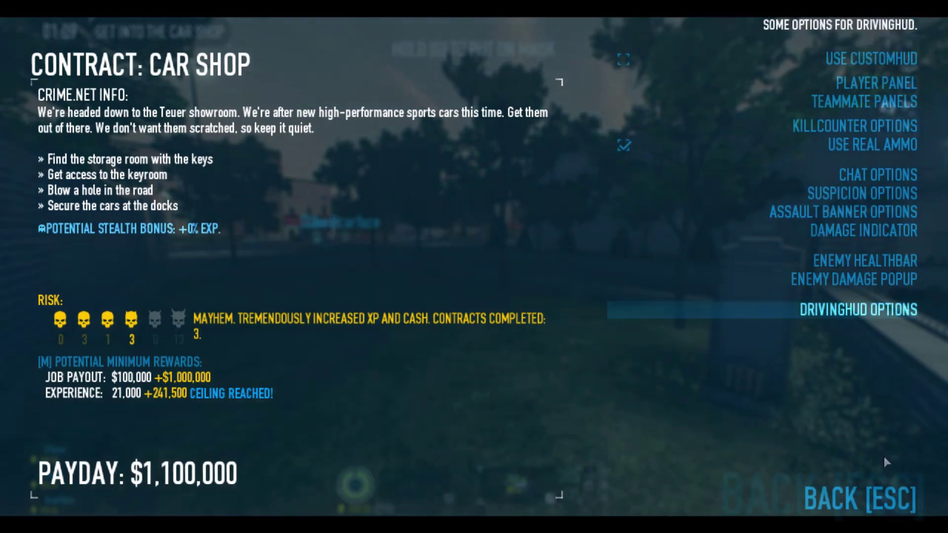
Back out of the WolfHUD and mod settings to the pause menu
{"action": "left_click", "coordinate": [866, 512]}
{"action": "left_click", "coordinate": [858, 506]}
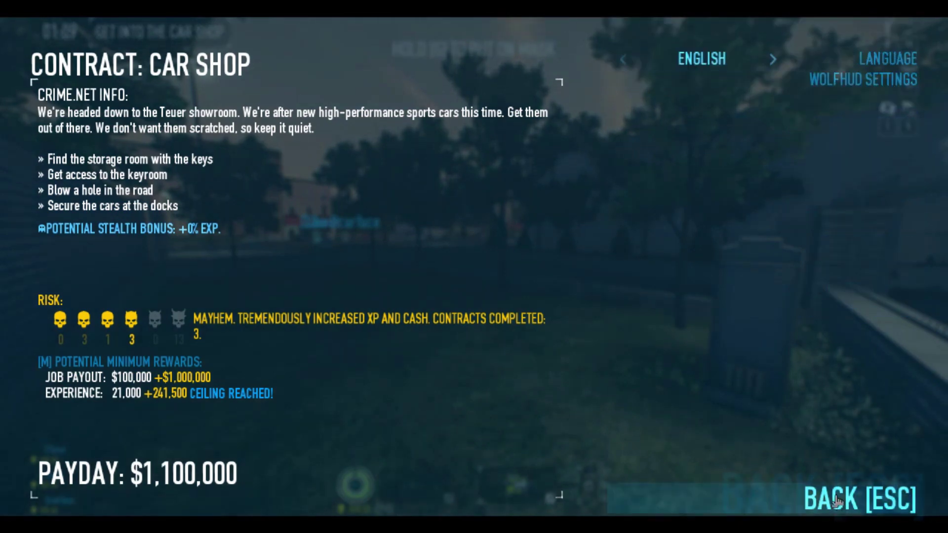
{"action": "left_click", "coordinate": [834, 505]}
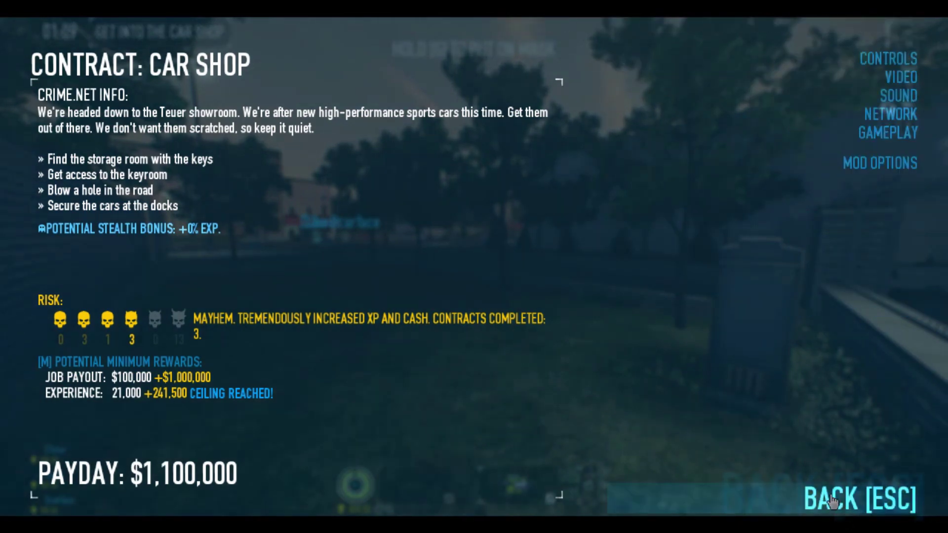
{"action": "left_click", "coordinate": [854, 506]}
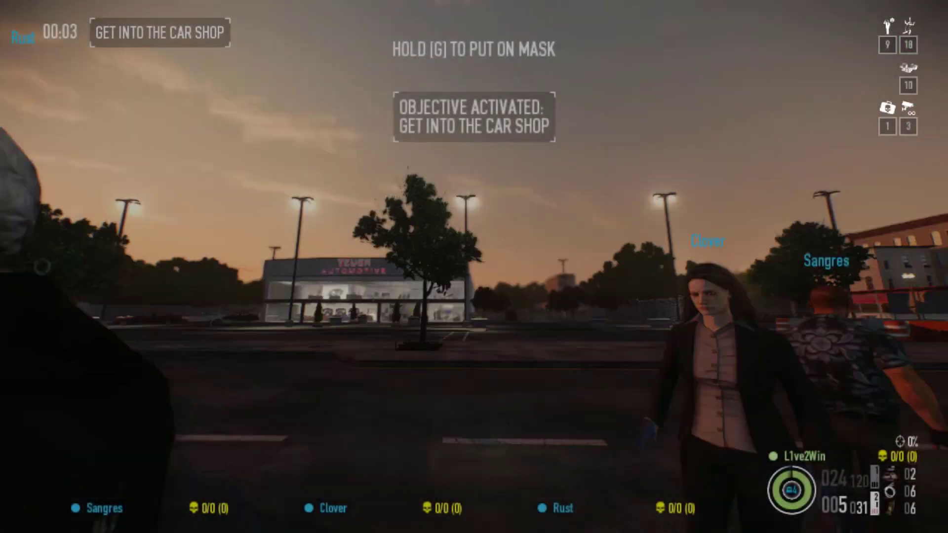
Walk past the tree and the car shop's glass front onto the grass strip by the fence
{"action": "key", "text": "w"}
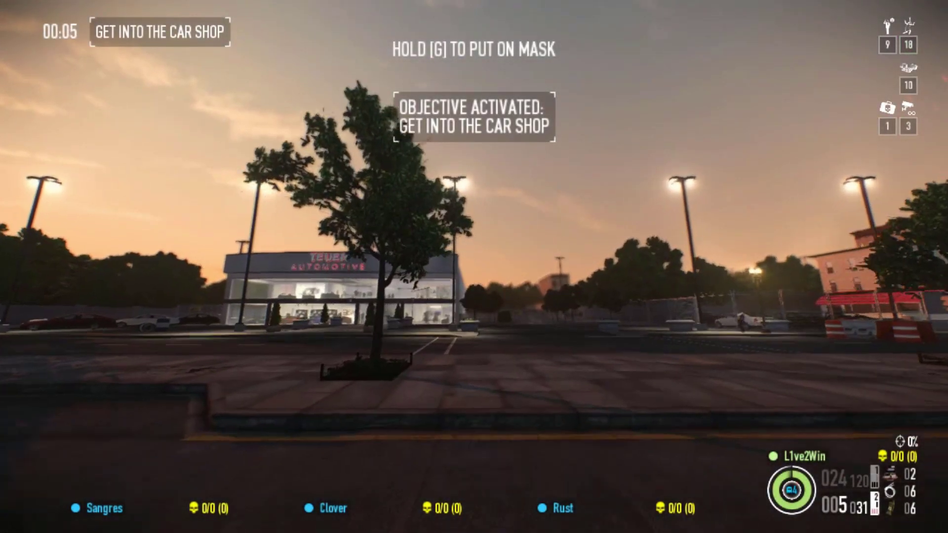
{"action": "key", "text": "w"}
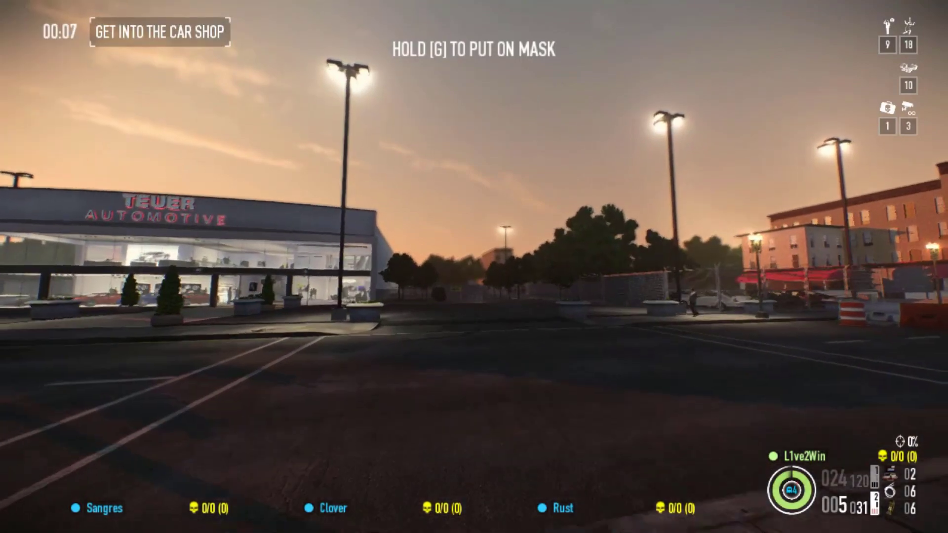
{"action": "key", "text": "w"}
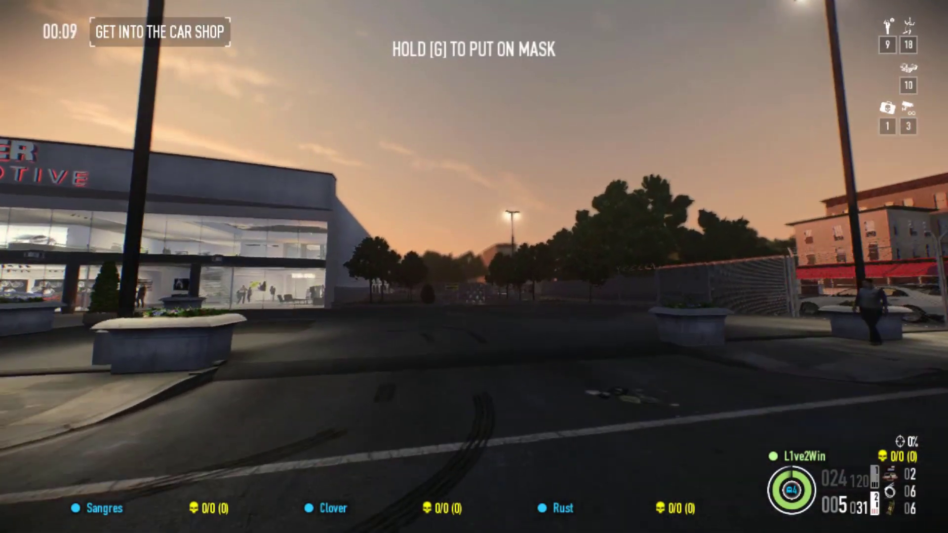
{"action": "key", "text": "w"}
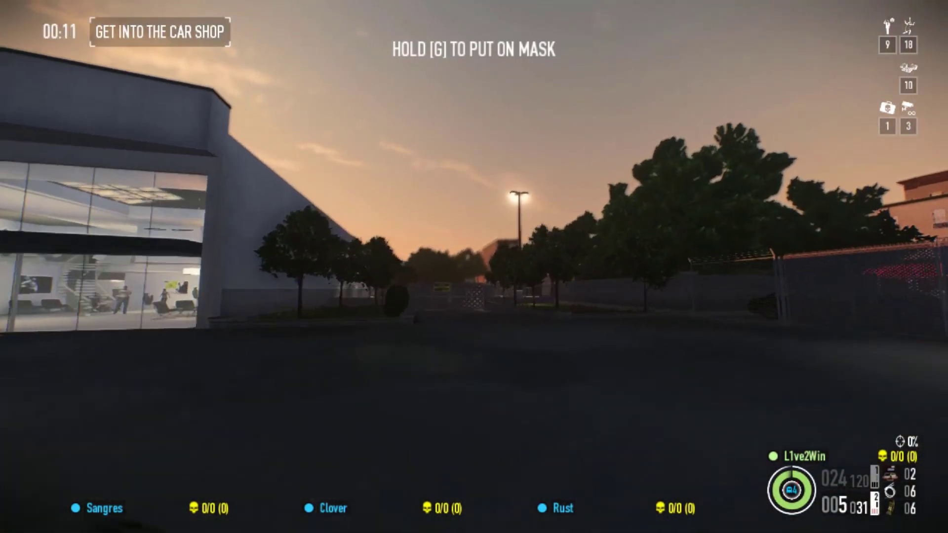
{"action": "key", "text": "w"}
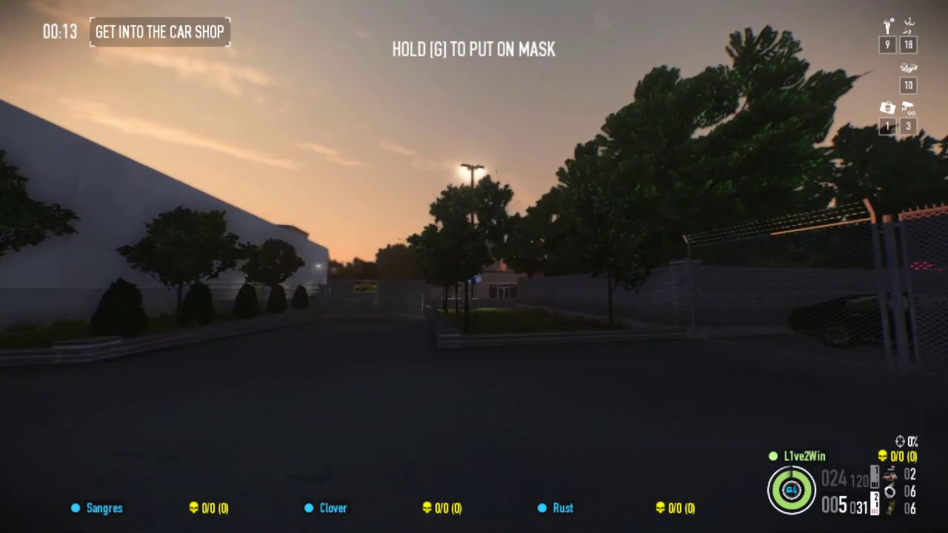
{"action": "key", "text": "w"}
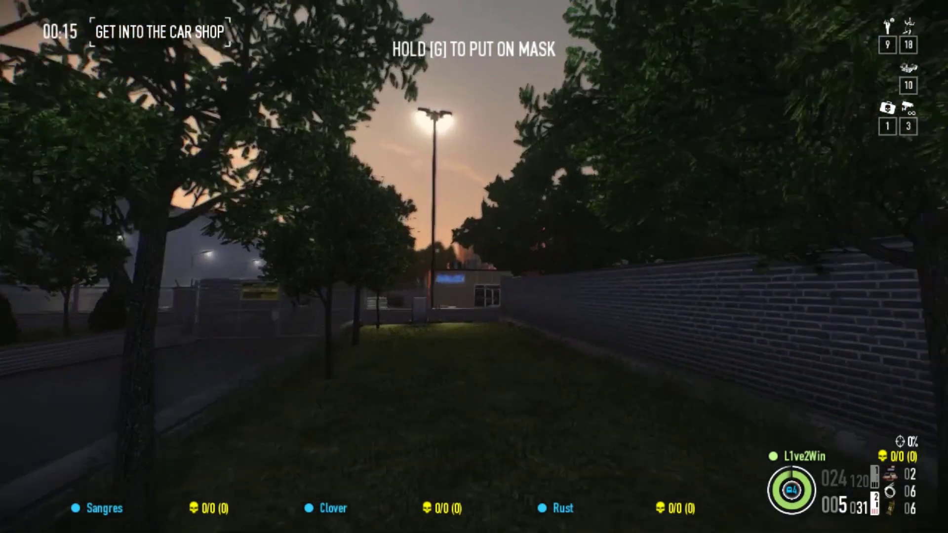
{"action": "key", "text": "w"}
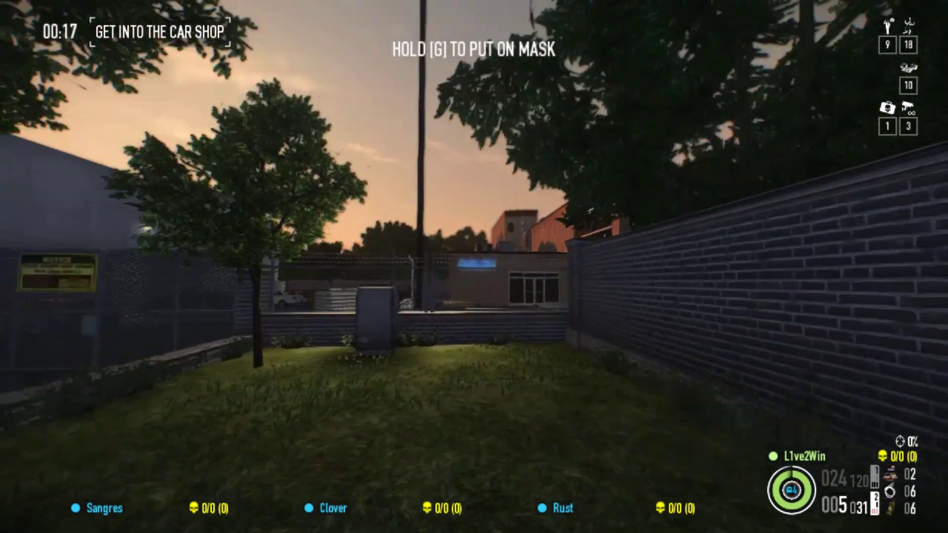
{"action": "key", "text": "w"}
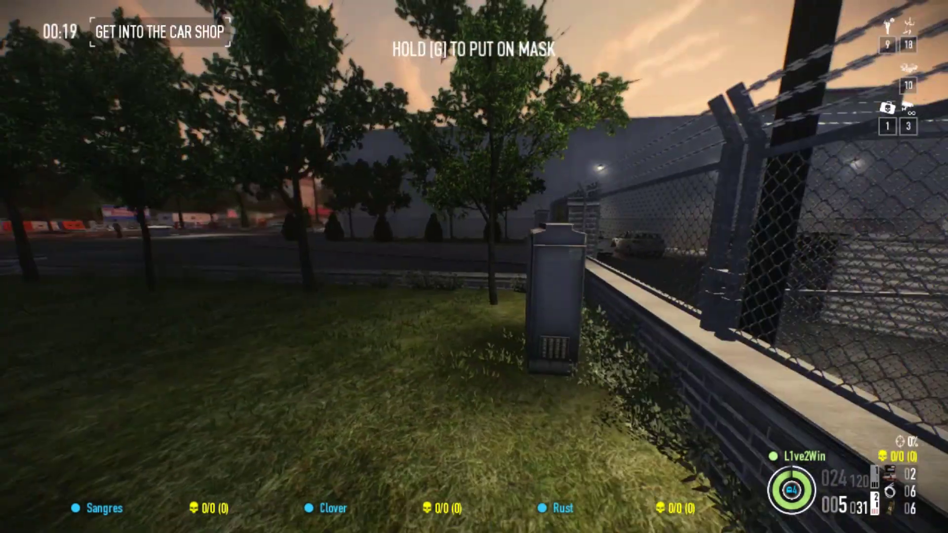
{"action": "key", "text": "w"}
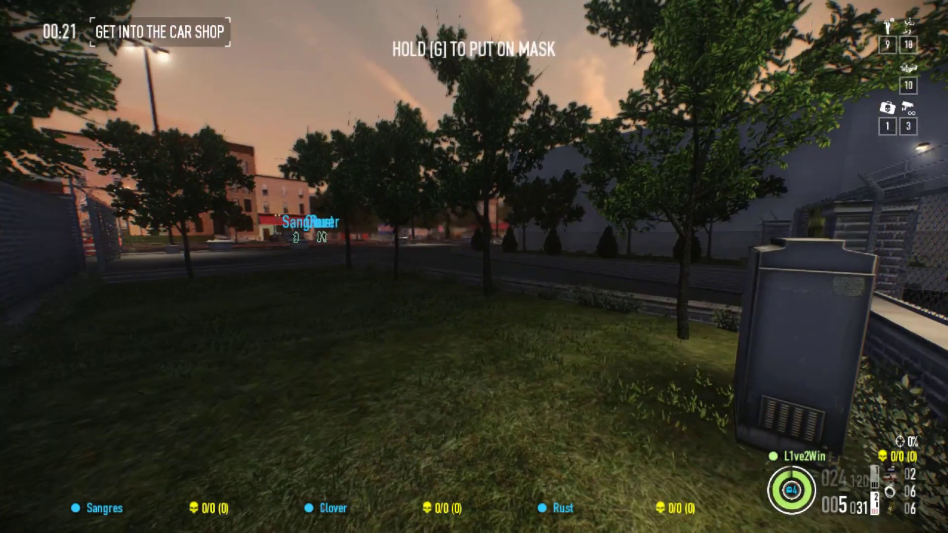